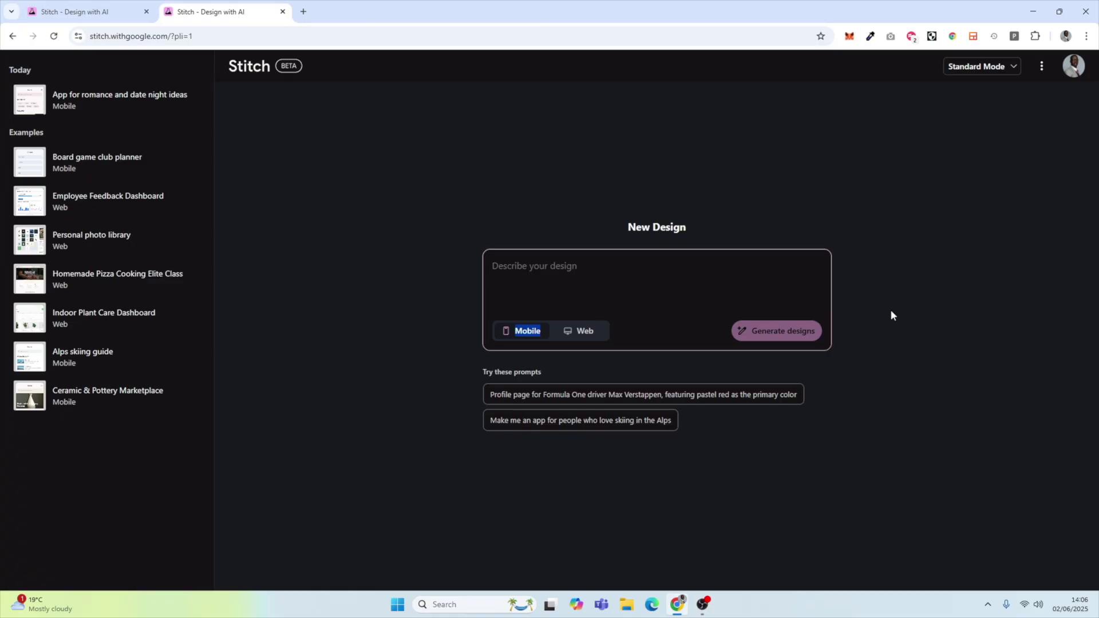
Switch the new Stitch design to a web layout for the AI & Automation dashboard.
{"action": "left_click", "coordinate": [578, 330]}
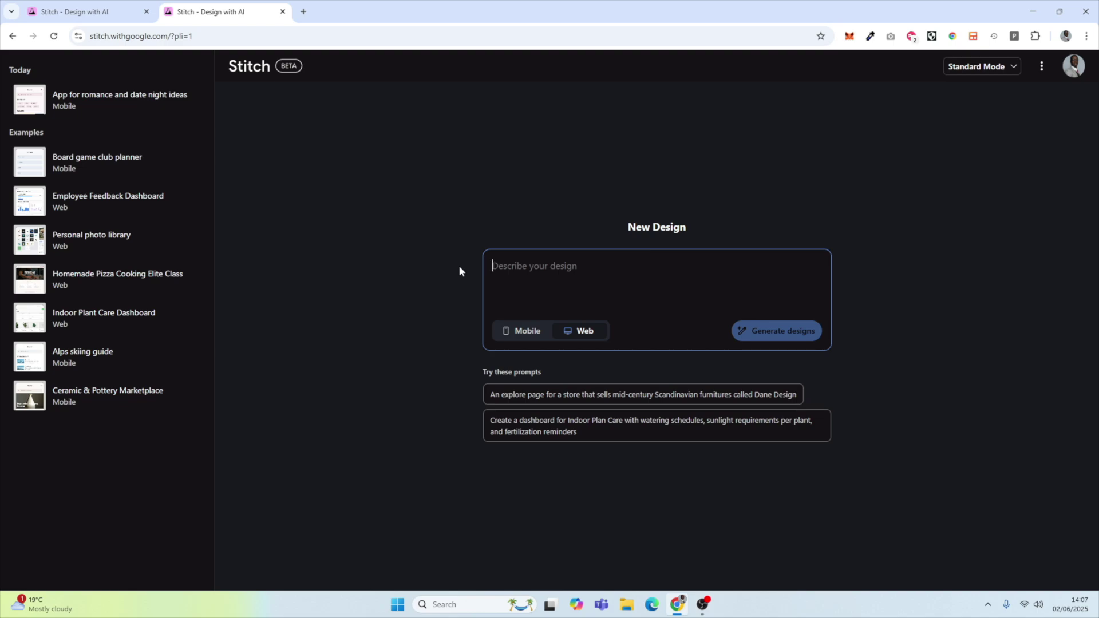
{"action": "type", "text": "Create a dashboard for an education platform for users to learn about AI & Automation"}
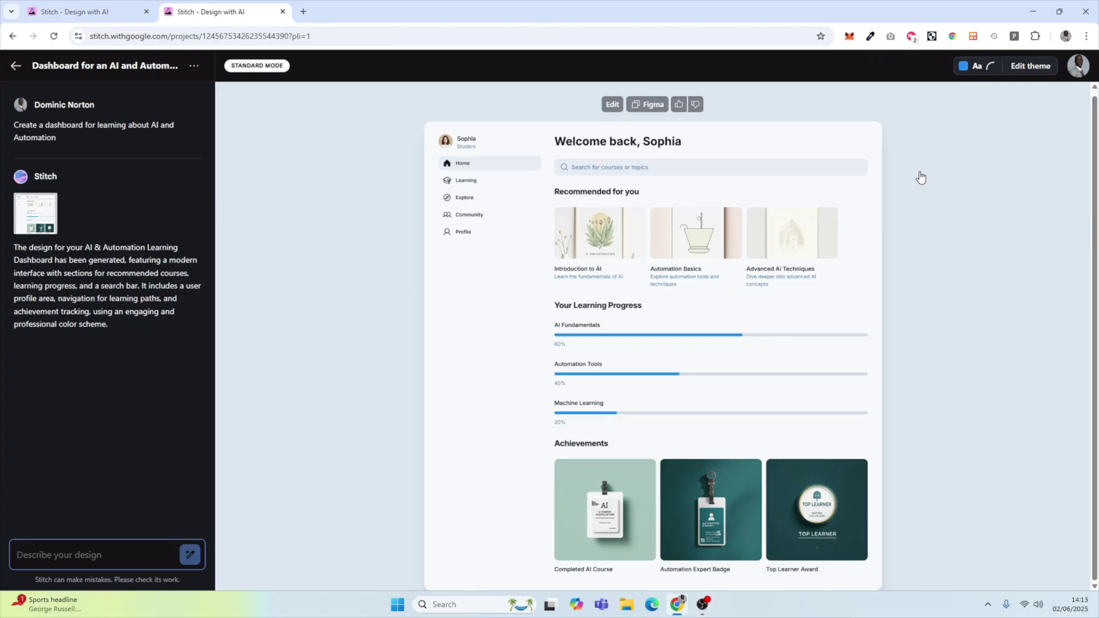
{"action": "left_click", "coordinate": [859, 177]}
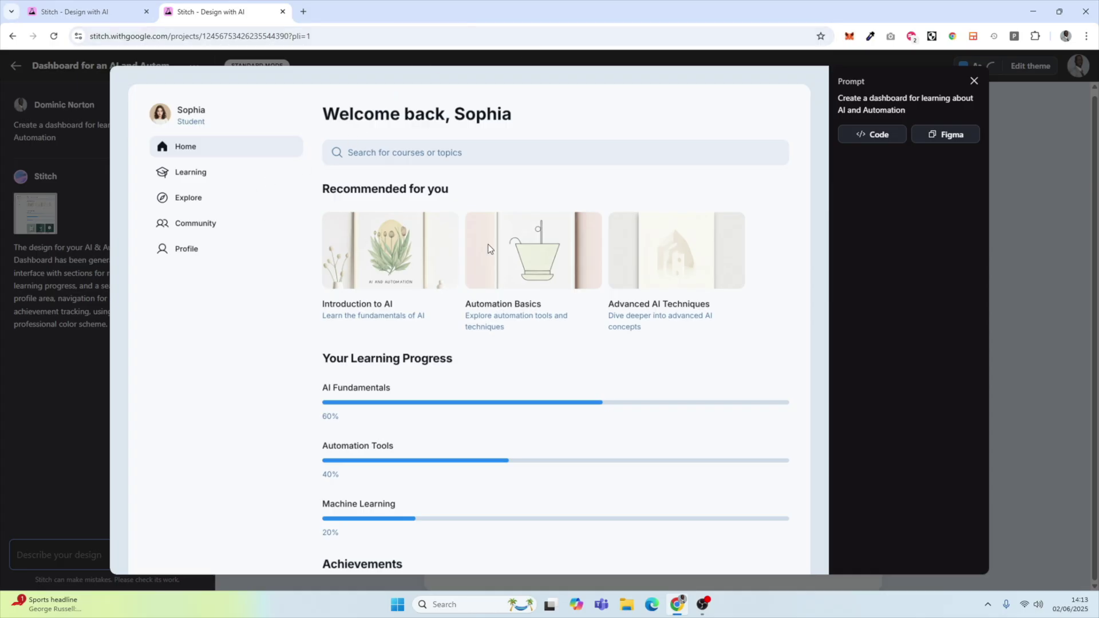
{"action": "scroll", "coordinate": [488, 249], "scroll_direction": "down", "scroll_amount": 3}
{"action": "scroll", "coordinate": [487, 278], "scroll_direction": "down", "scroll_amount": 1}
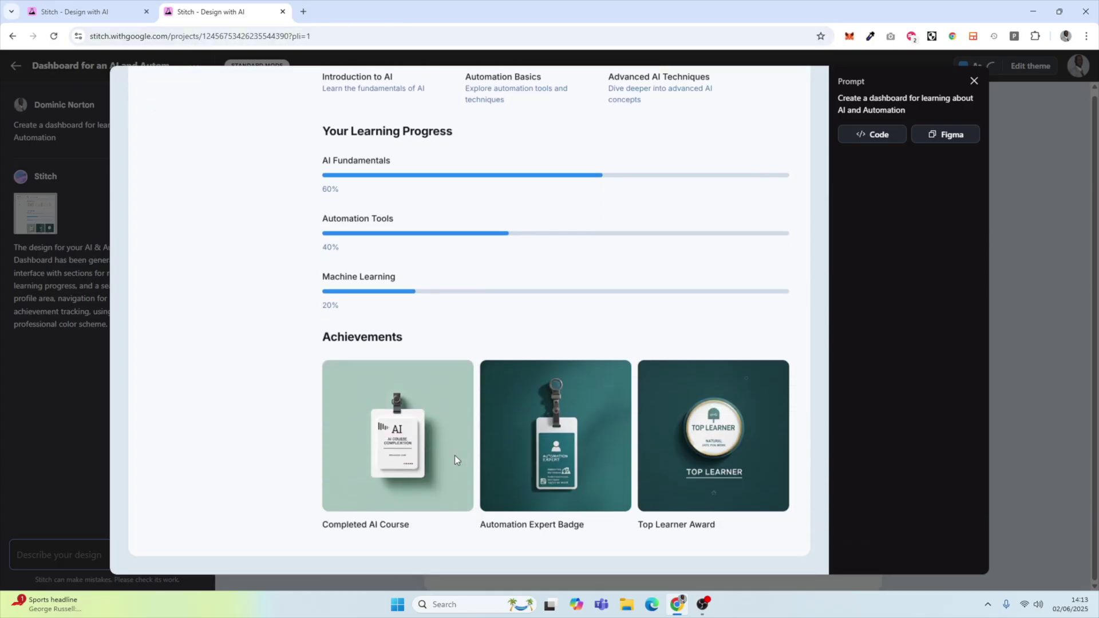
{"action": "scroll", "coordinate": [321, 326], "scroll_direction": "up", "scroll_amount": 3}
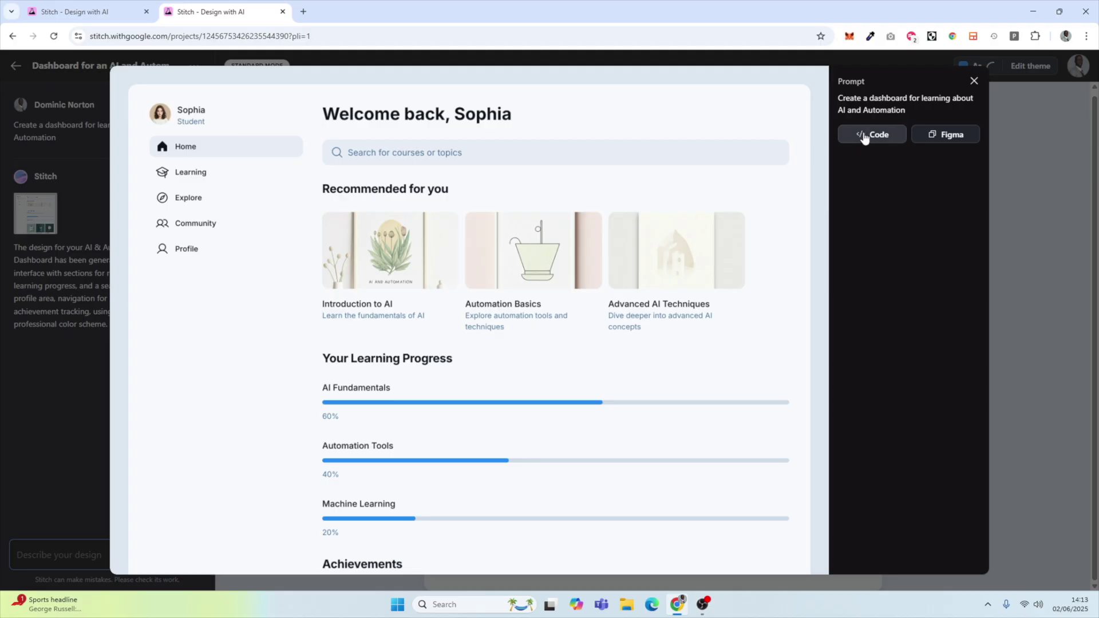
{"action": "key", "text": "Escape"}
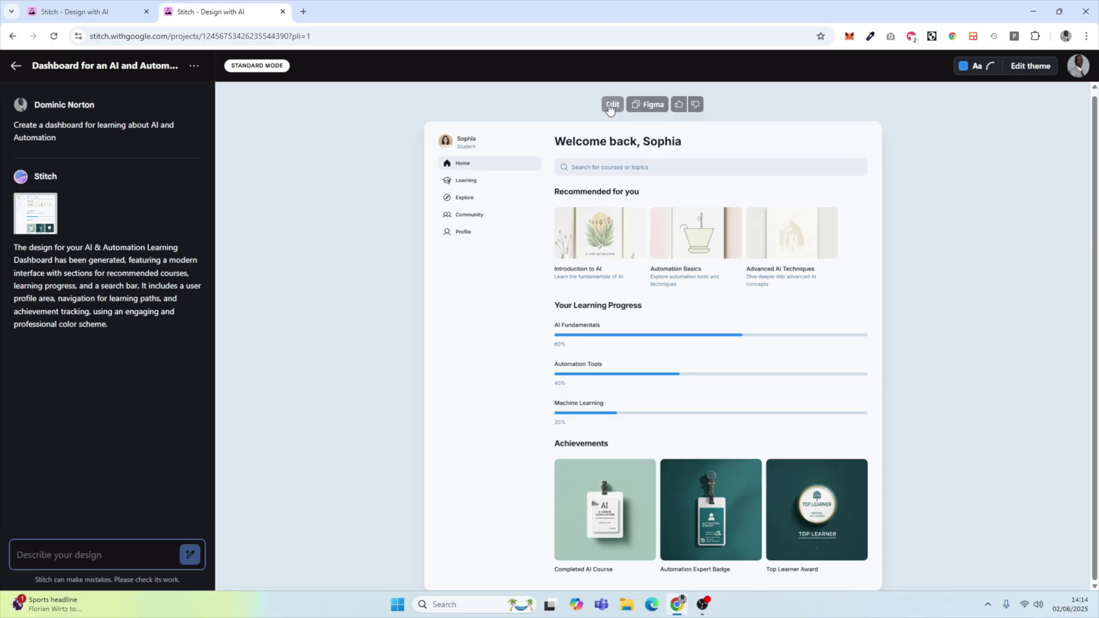
Attach the dashboard for a TikTok-style edit, then bring back the original light dashboard.
{"action": "left_click", "coordinate": [610, 105]}
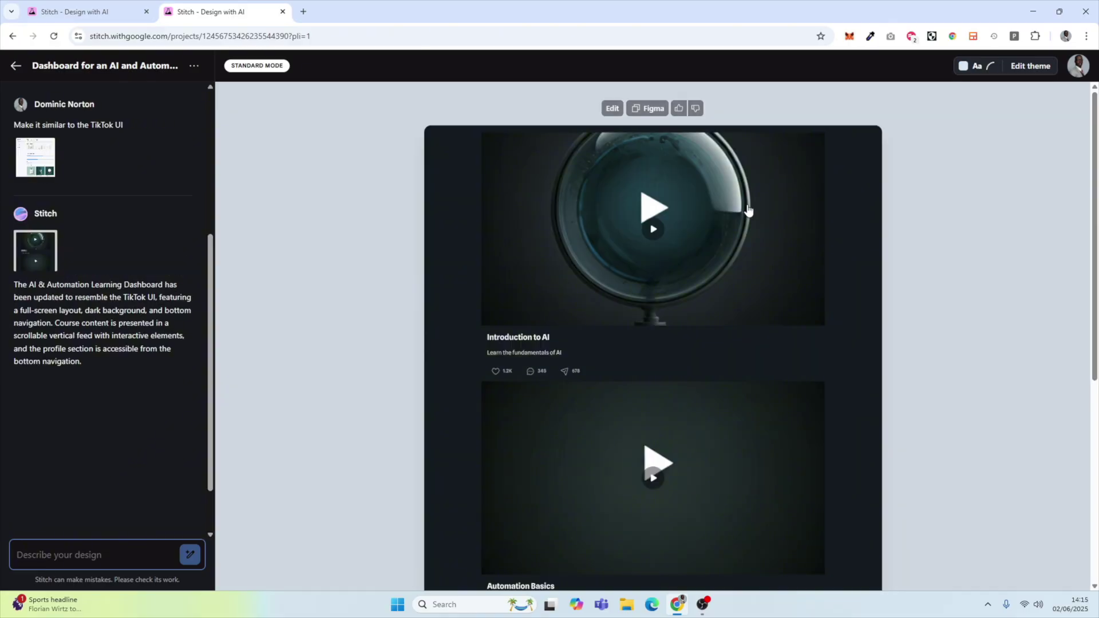
{"action": "scroll", "coordinate": [710, 209], "scroll_direction": "down", "scroll_amount": 1}
{"action": "scroll", "coordinate": [710, 209], "scroll_direction": "down", "scroll_amount": 2}
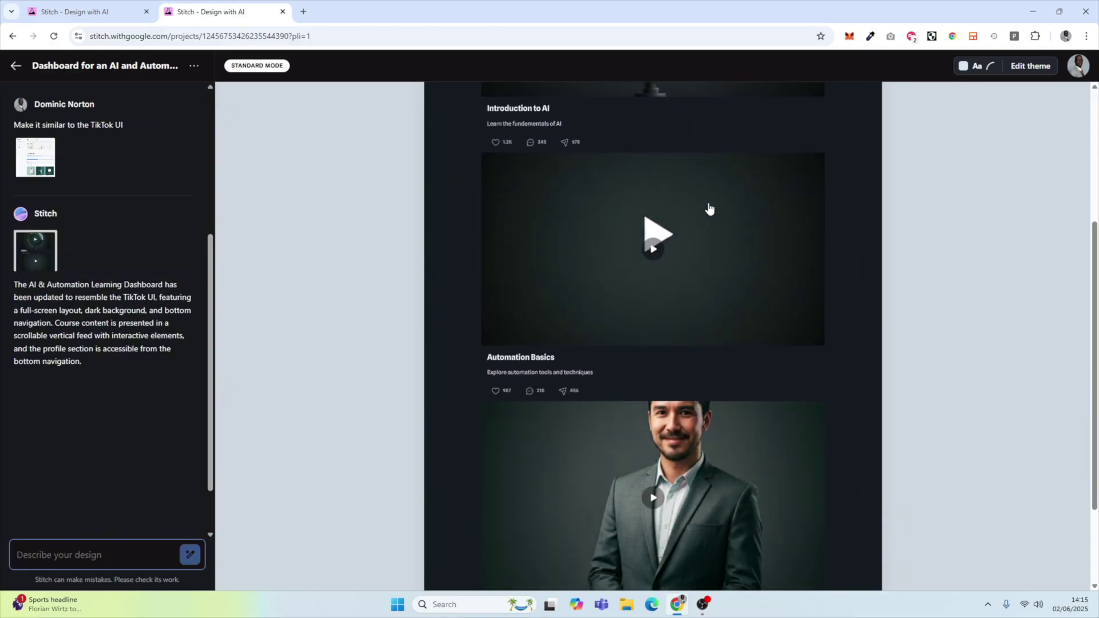
{"action": "scroll", "coordinate": [709, 209], "scroll_direction": "down", "scroll_amount": 1}
{"action": "scroll", "coordinate": [710, 209], "scroll_direction": "down", "scroll_amount": 1}
{"action": "scroll", "coordinate": [710, 209], "scroll_direction": "down", "scroll_amount": 1}
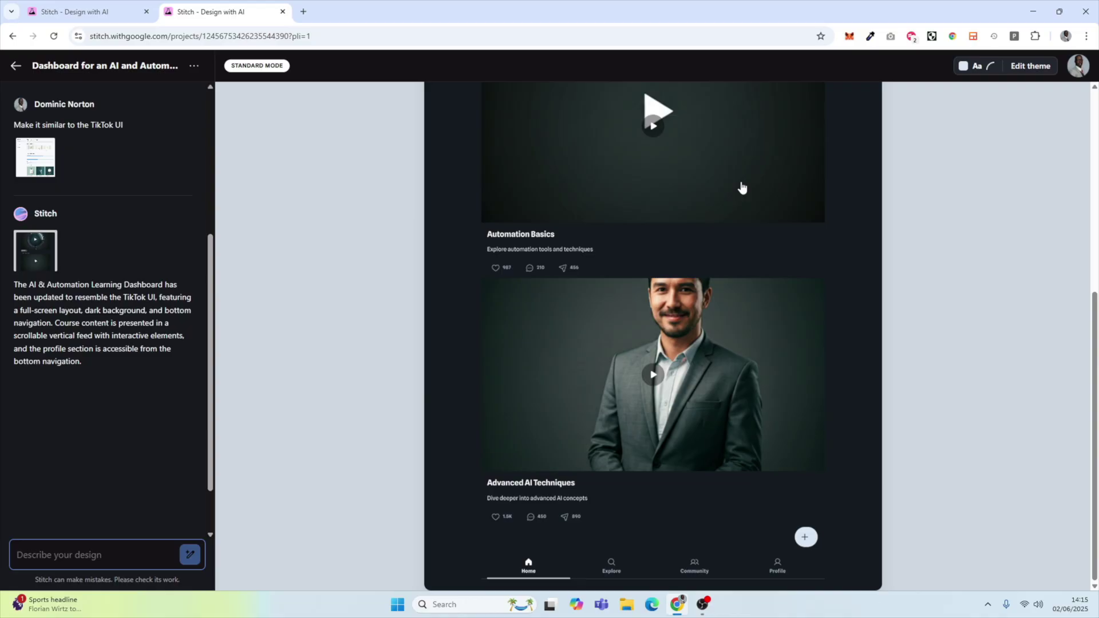
{"action": "scroll", "coordinate": [108, 300], "scroll_direction": "up", "scroll_amount": 2}
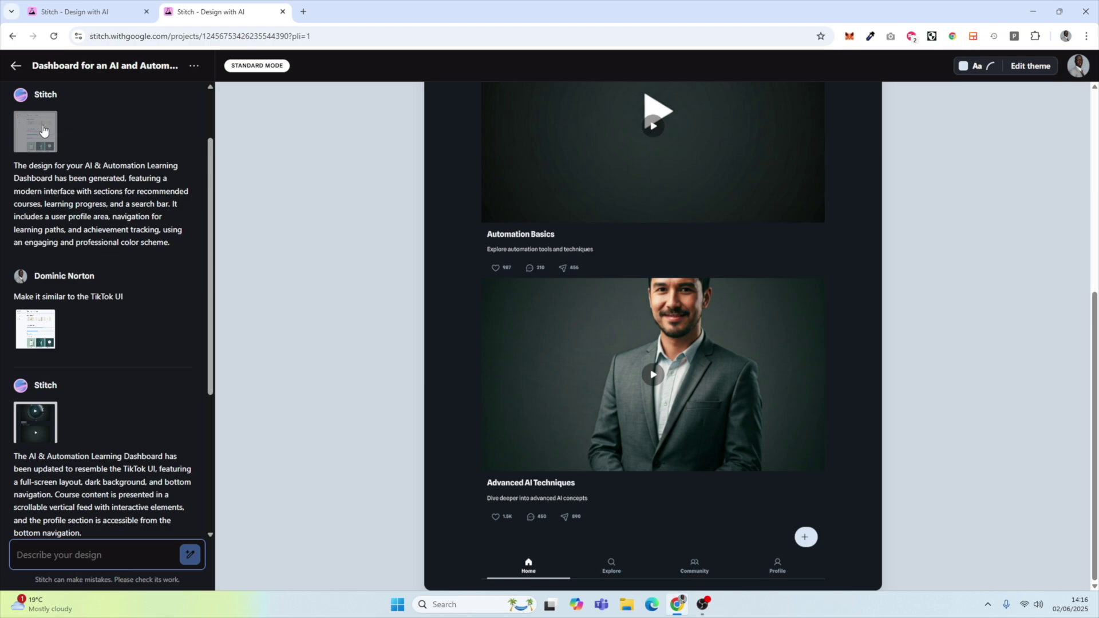
{"action": "left_click", "coordinate": [42, 131]}
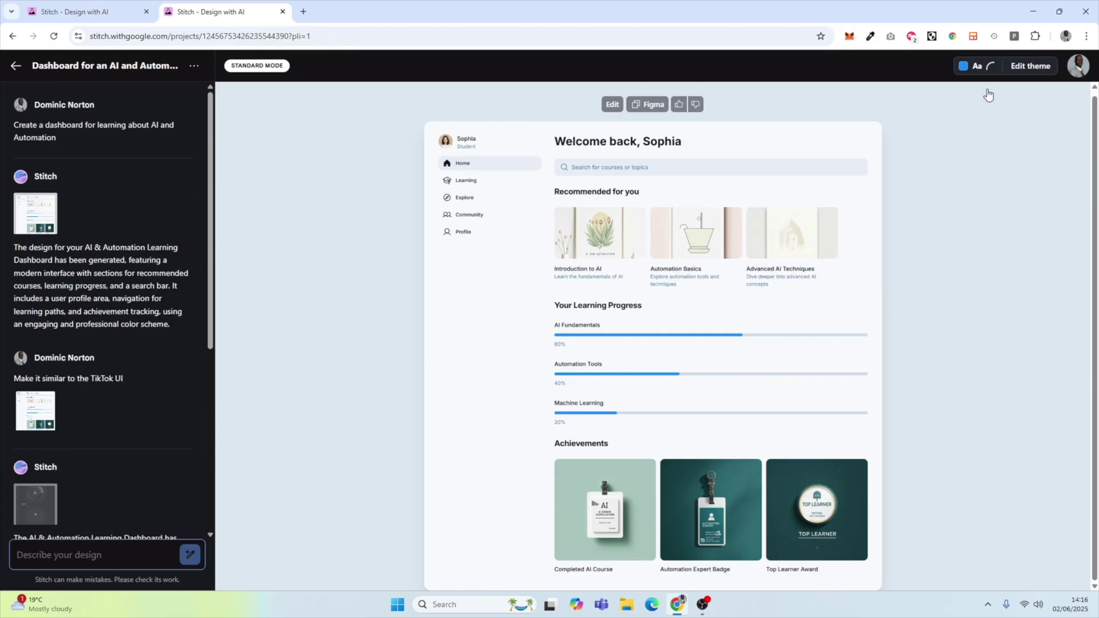
Apply a Dark appearance theme to the dashboard.
{"action": "left_click", "coordinate": [988, 66]}
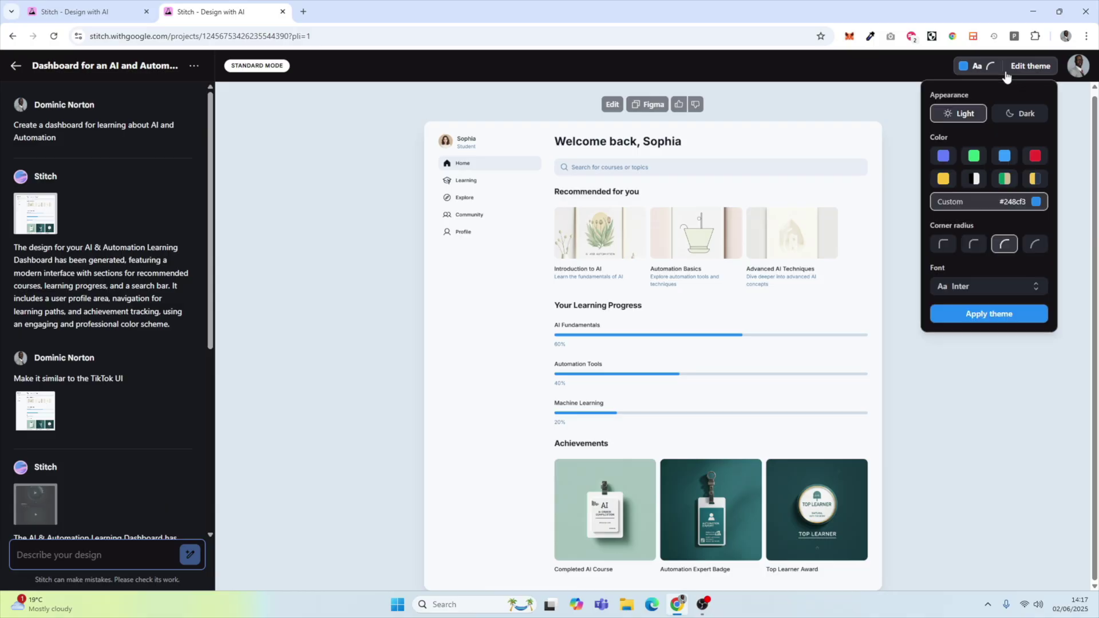
{"action": "left_click", "coordinate": [1011, 117]}
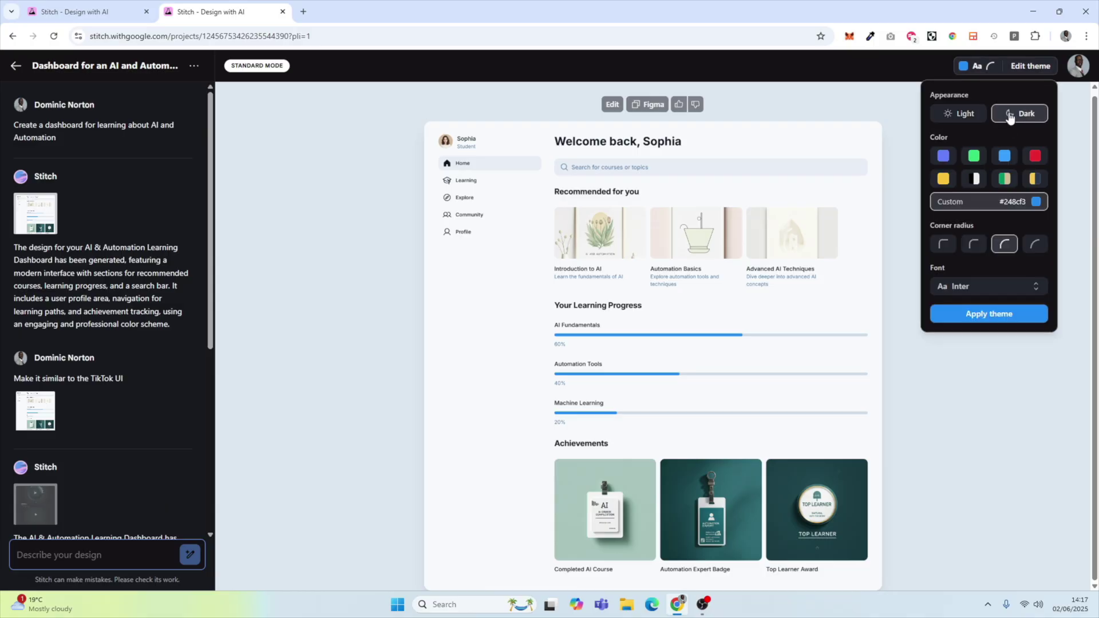
{"action": "left_click", "coordinate": [989, 315]}
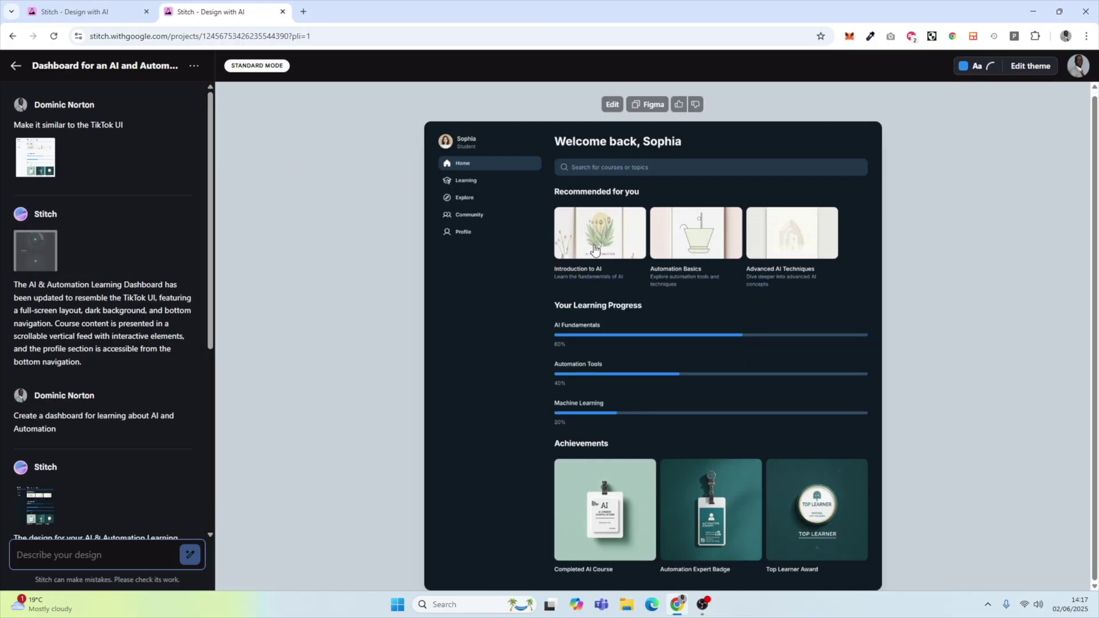
Apply the sharpest corner radius and Newsreader font, then copy the design for Figma.
{"action": "left_click", "coordinate": [1016, 70]}
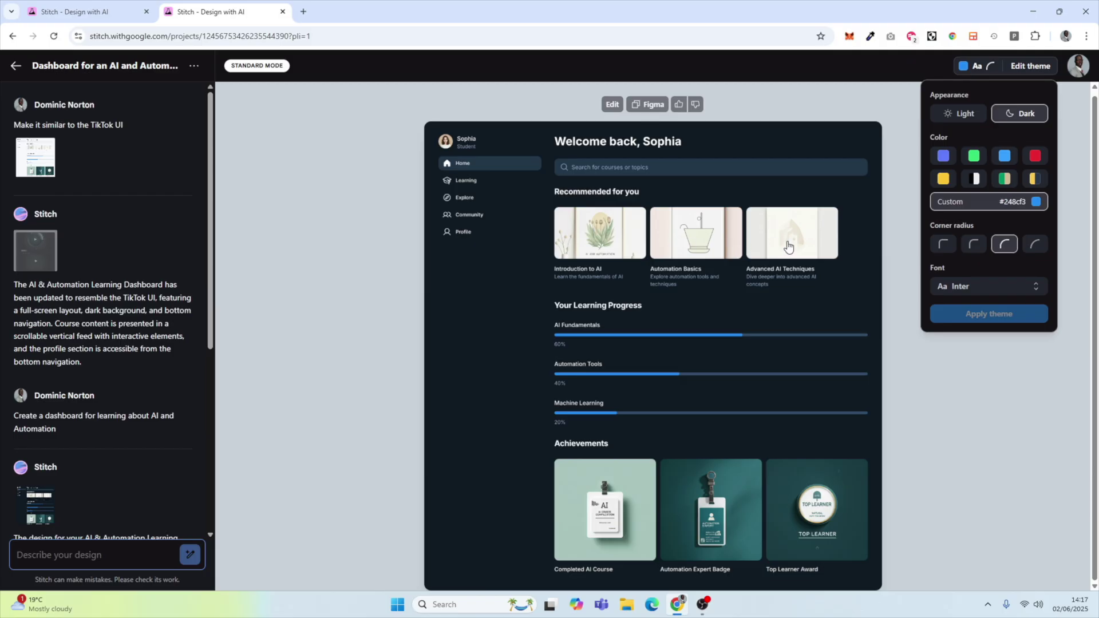
{"action": "left_click", "coordinate": [942, 249]}
{"action": "left_click", "coordinate": [985, 290]}
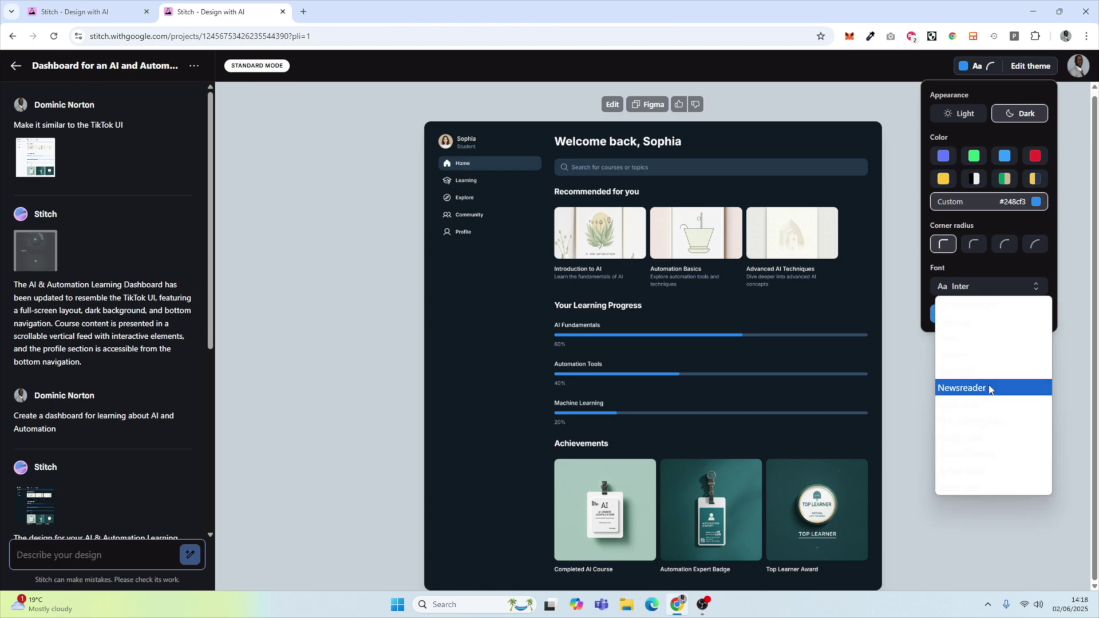
{"action": "left_click", "coordinate": [989, 389]}
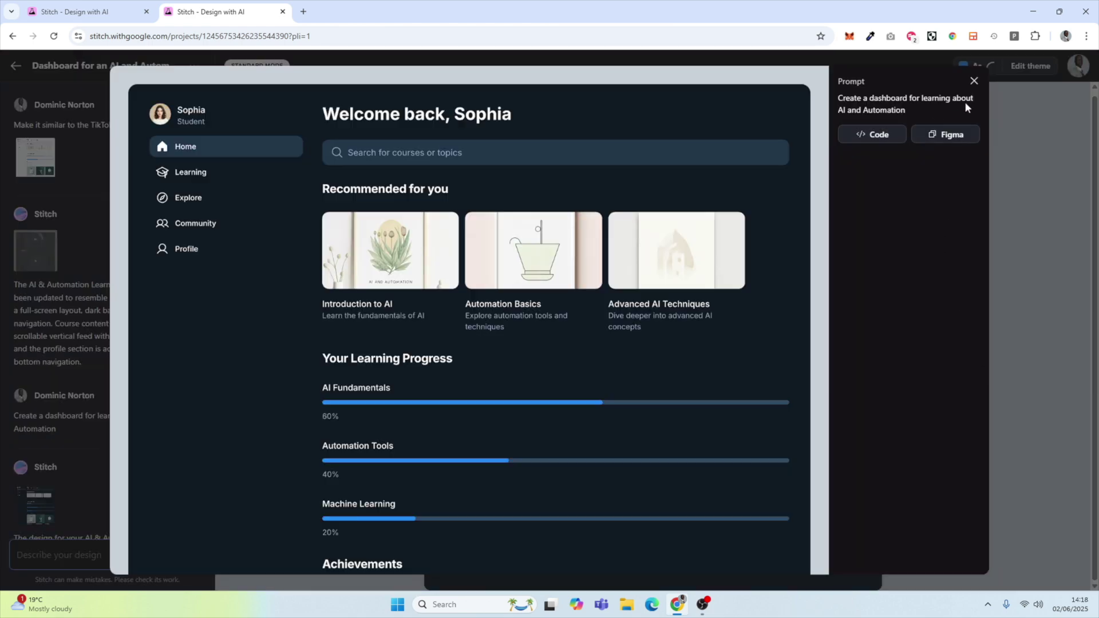
{"action": "left_click", "coordinate": [974, 81]}
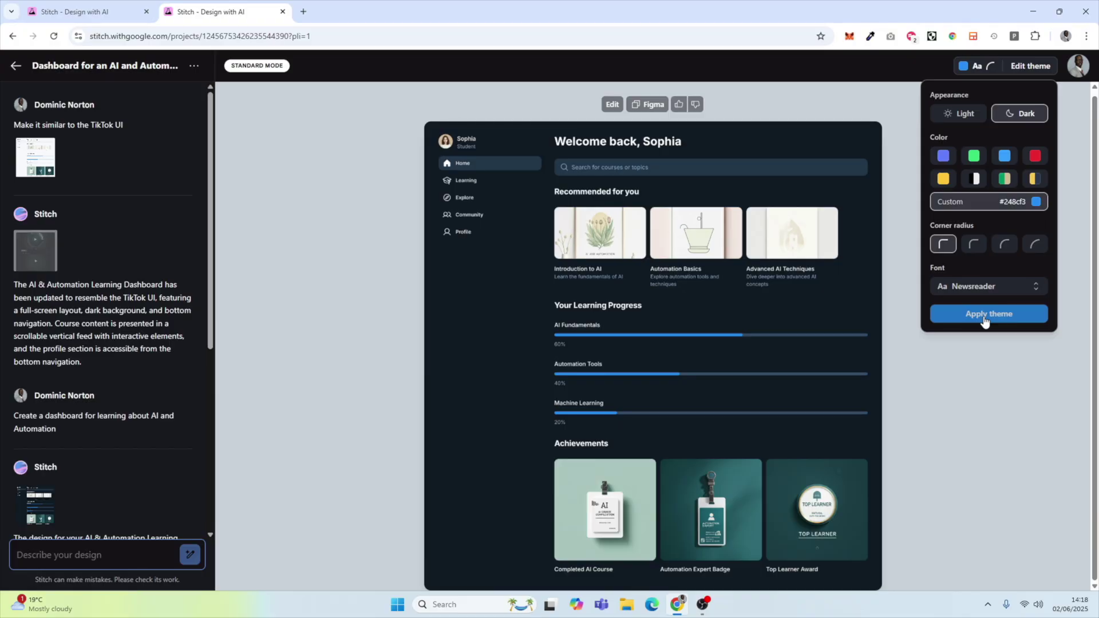
{"action": "left_click", "coordinate": [985, 319]}
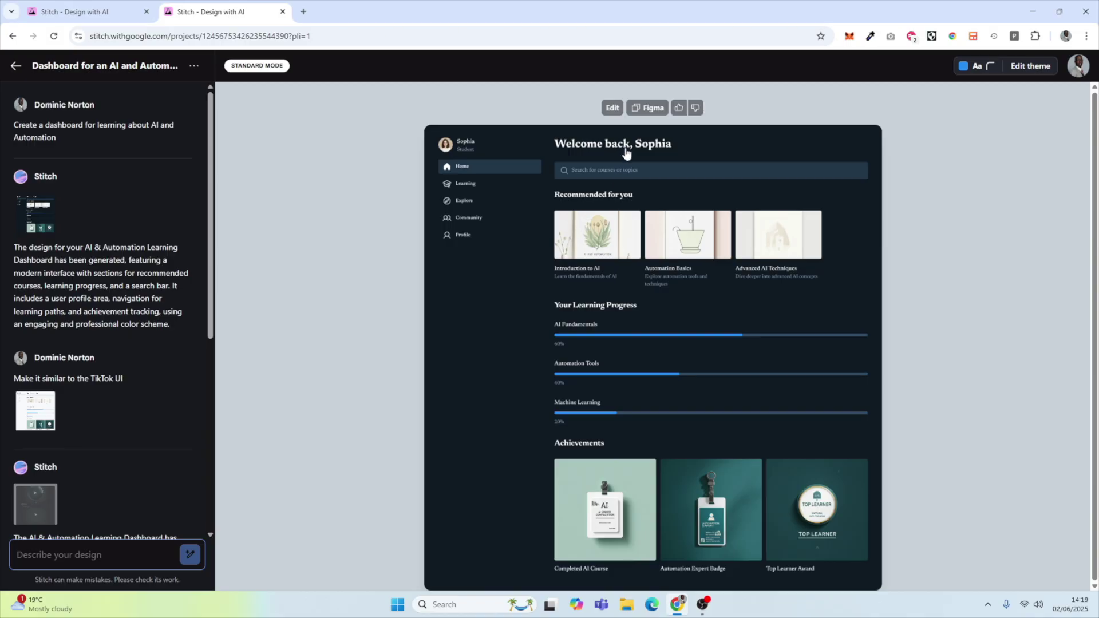
{"action": "left_click", "coordinate": [635, 109]}
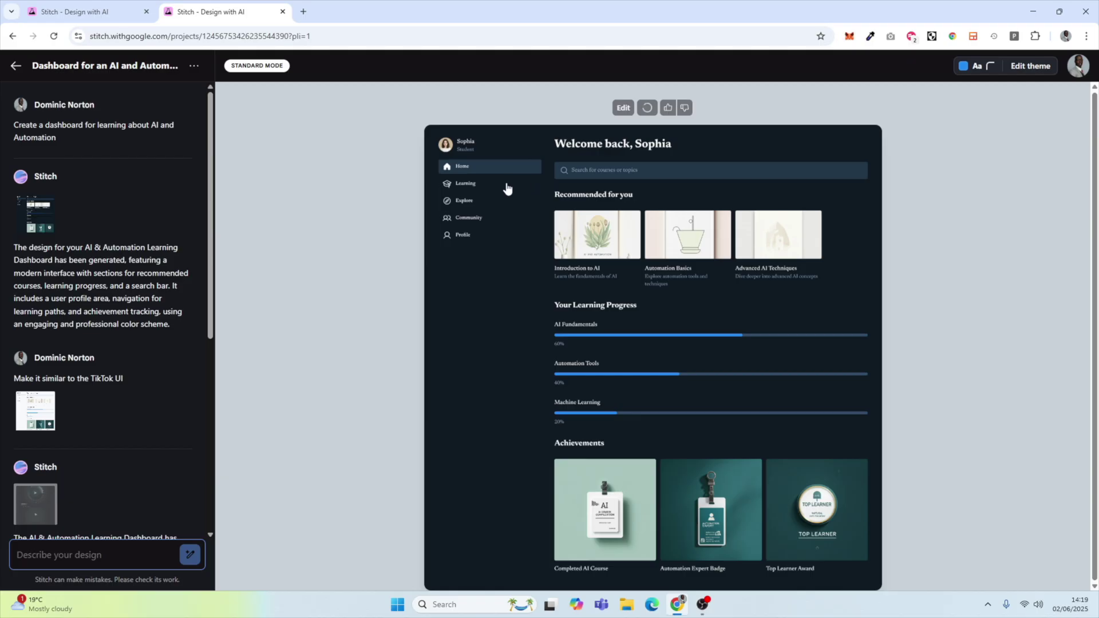
Create a blank Figma design file with a MacBook Air frame resized to 3051 × 2195.
{"action": "left_click", "coordinate": [308, 15]}
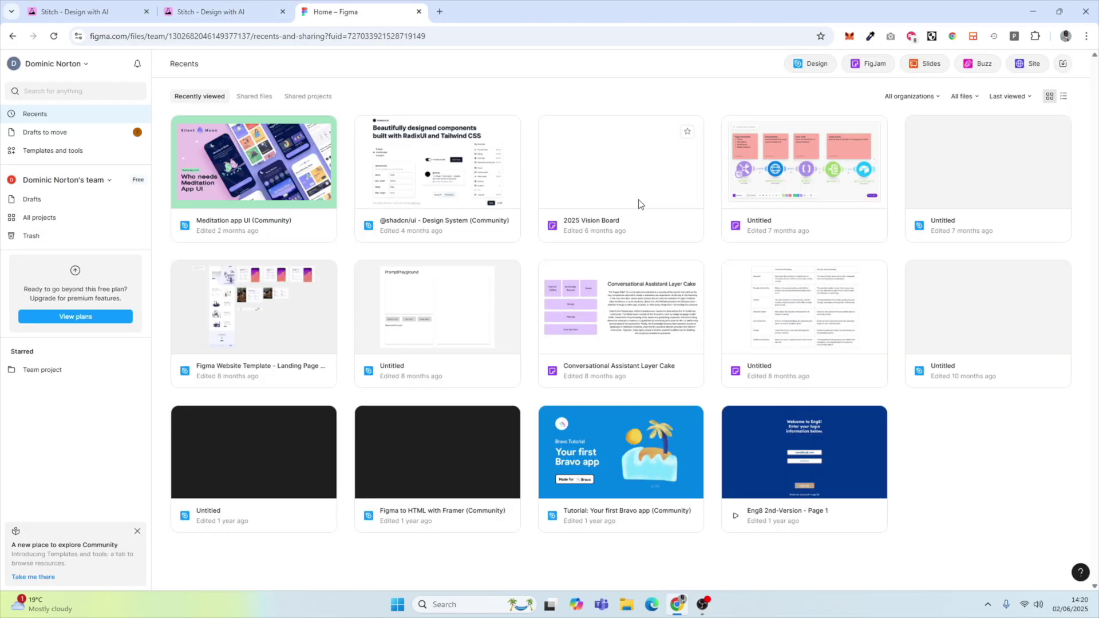
{"action": "left_click", "coordinate": [802, 68]}
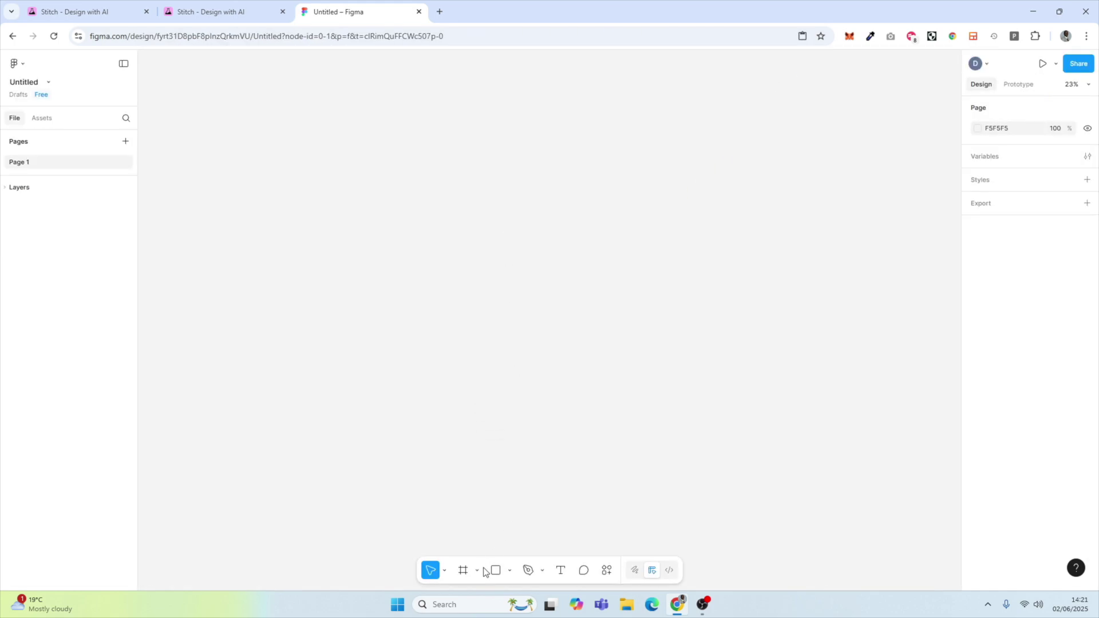
{"action": "left_click", "coordinate": [477, 570]}
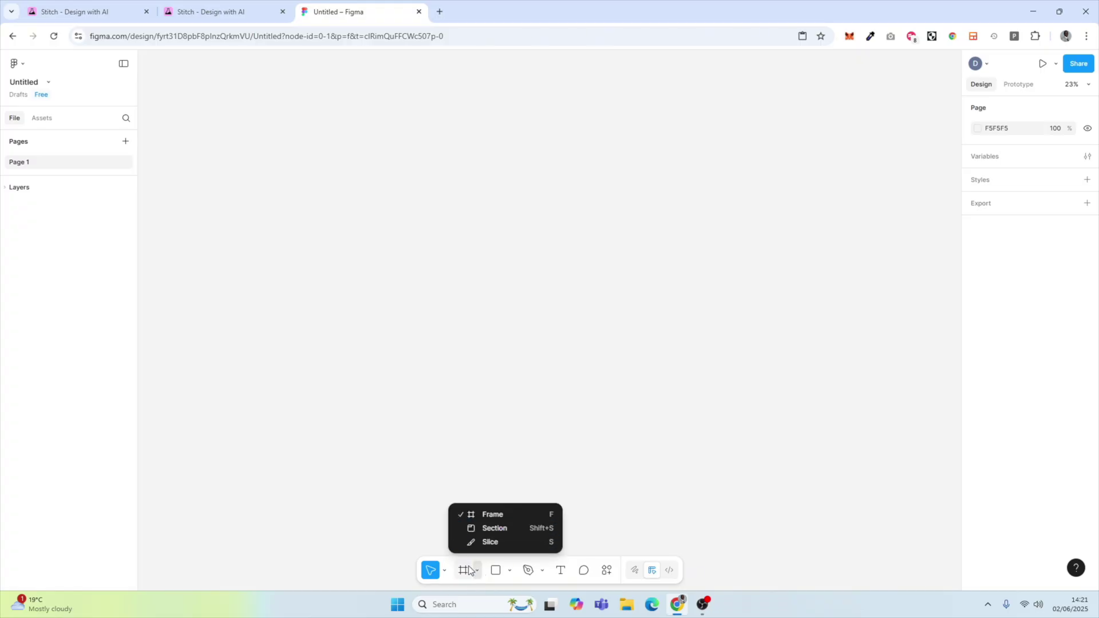
{"action": "left_click", "coordinate": [468, 571]}
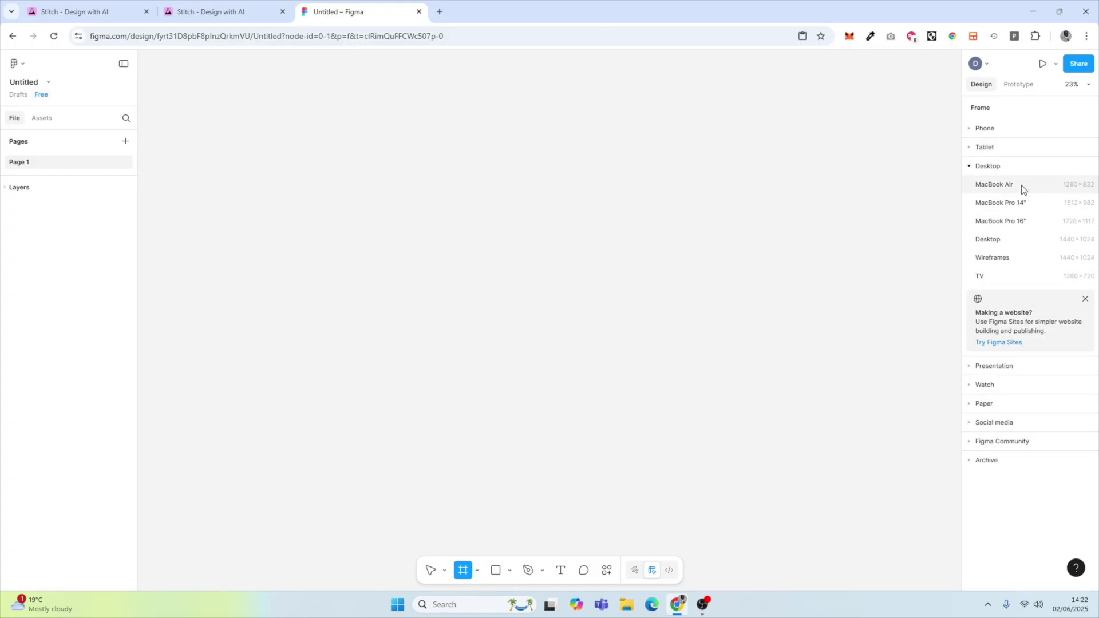
{"action": "left_click", "coordinate": [995, 185]}
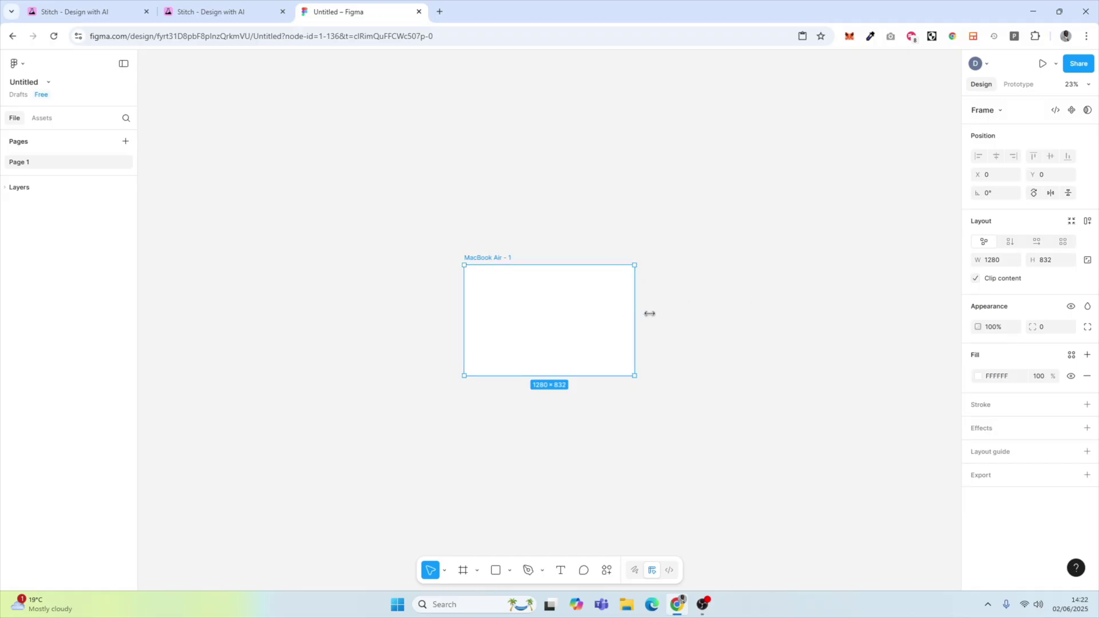
{"action": "left_click_drag", "start_coordinate": [650, 313], "coordinate": [867, 315]}
{"action": "left_click_drag", "start_coordinate": [643, 382], "coordinate": [677, 563]}
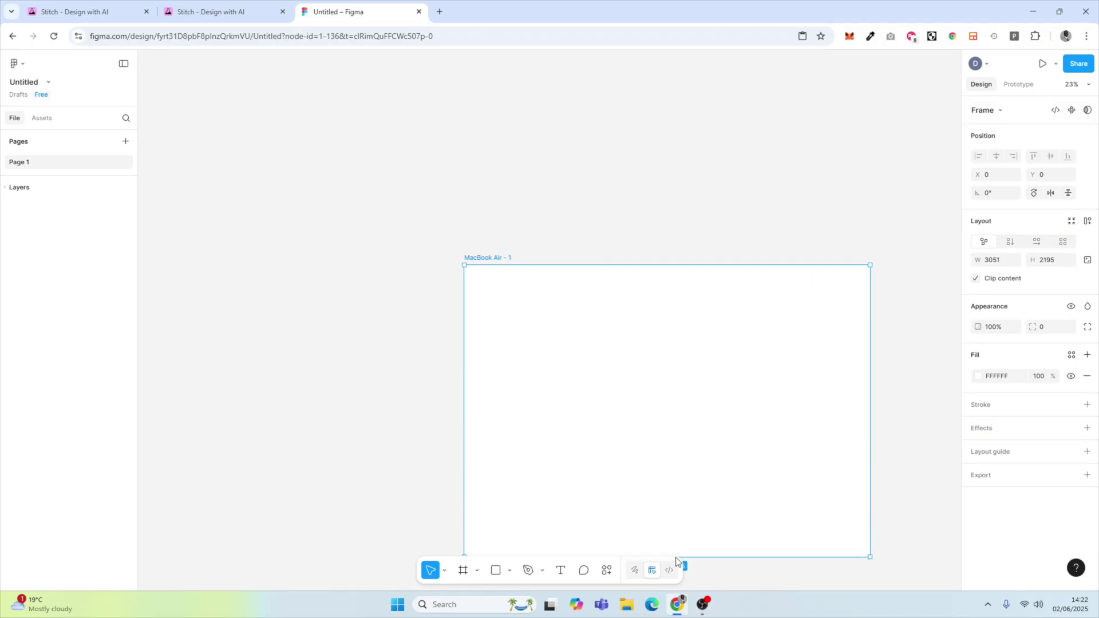
{"action": "scroll", "coordinate": [624, 169], "scroll_direction": "right", "scroll_amount": 3}
{"action": "scroll", "coordinate": [575, 94], "scroll_direction": "down", "scroll_amount": 3}
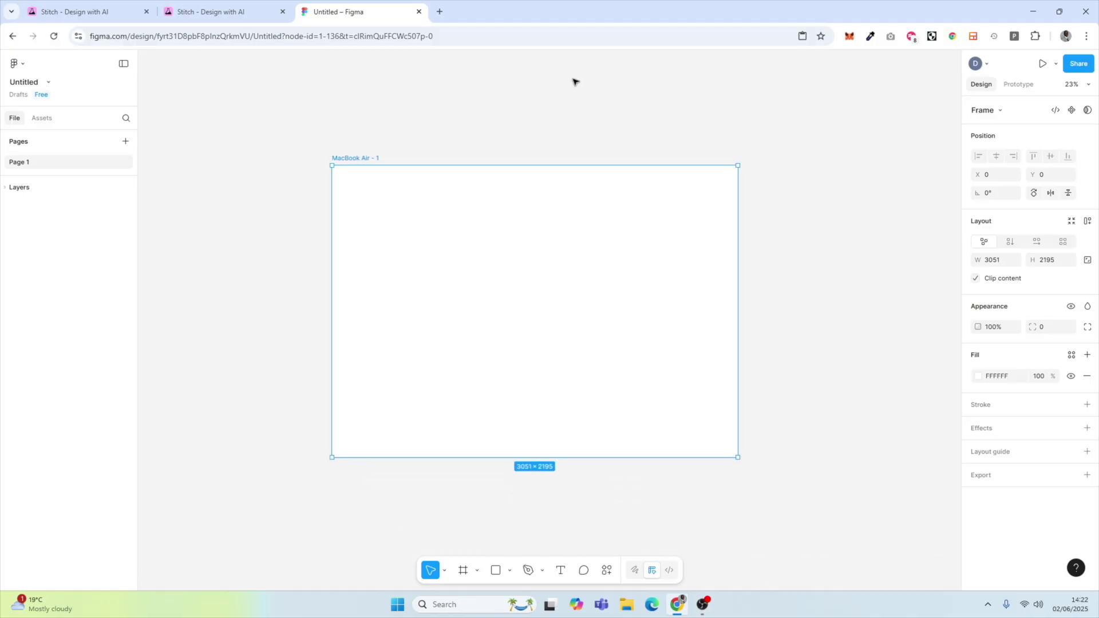
Paste the dark Stitch dashboard into the MacBook Air frame and deselect it.
{"action": "right_click", "coordinate": [424, 245]}
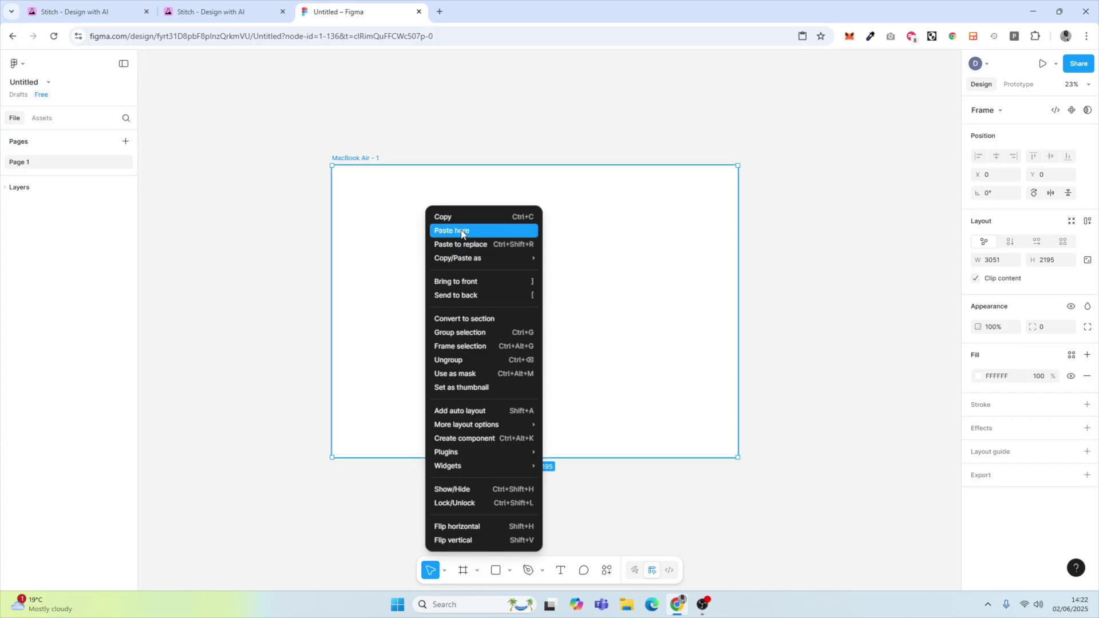
{"action": "left_click", "coordinate": [461, 232]}
{"action": "scroll", "coordinate": [543, 318], "scroll_direction": "up", "scroll_amount": 2}
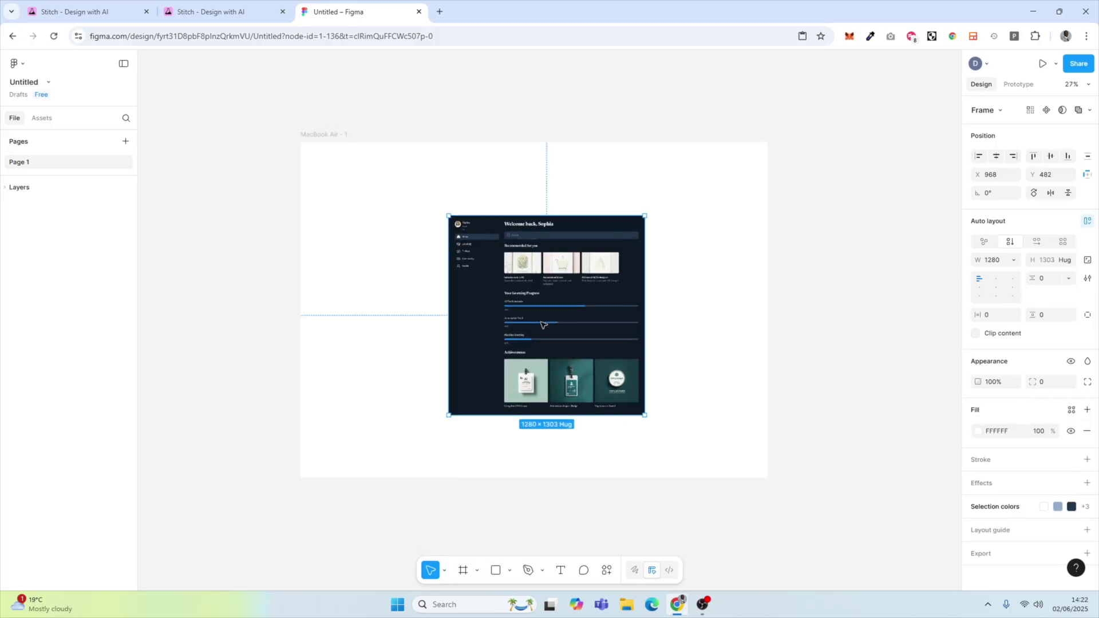
{"action": "scroll", "coordinate": [548, 326], "scroll_direction": "up", "scroll_amount": 2}
{"action": "left_click", "coordinate": [851, 192]}
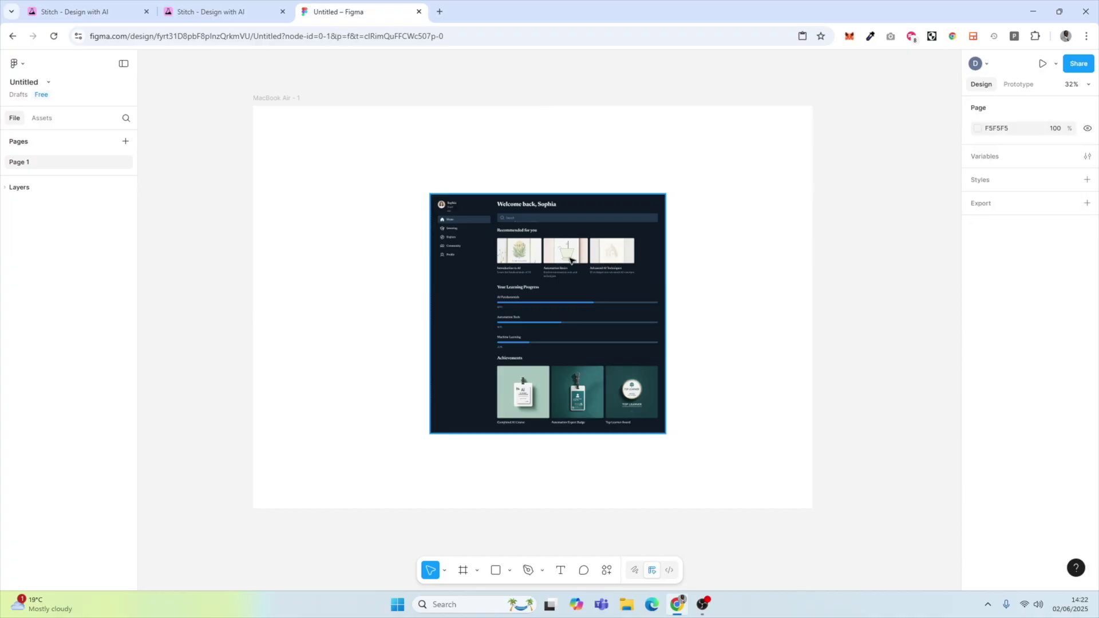
{"action": "scroll", "coordinate": [575, 326], "scroll_direction": "up", "scroll_amount": 5}
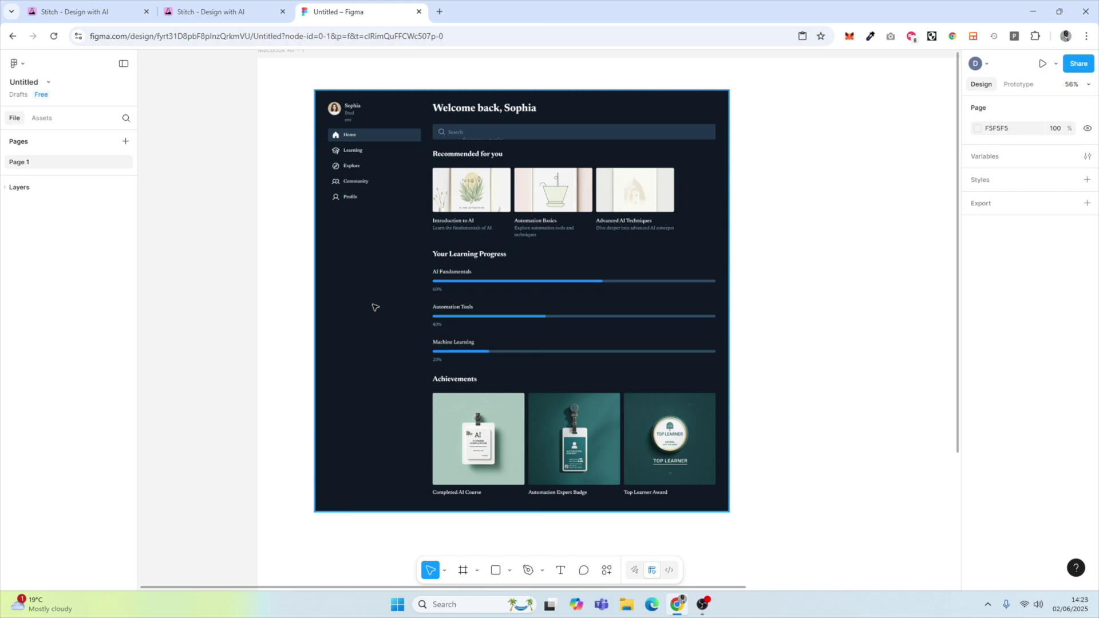
Expand the MacBook Air - 1 layers, then delete and restore the sidebar frame.
{"action": "left_click", "coordinate": [361, 236]}
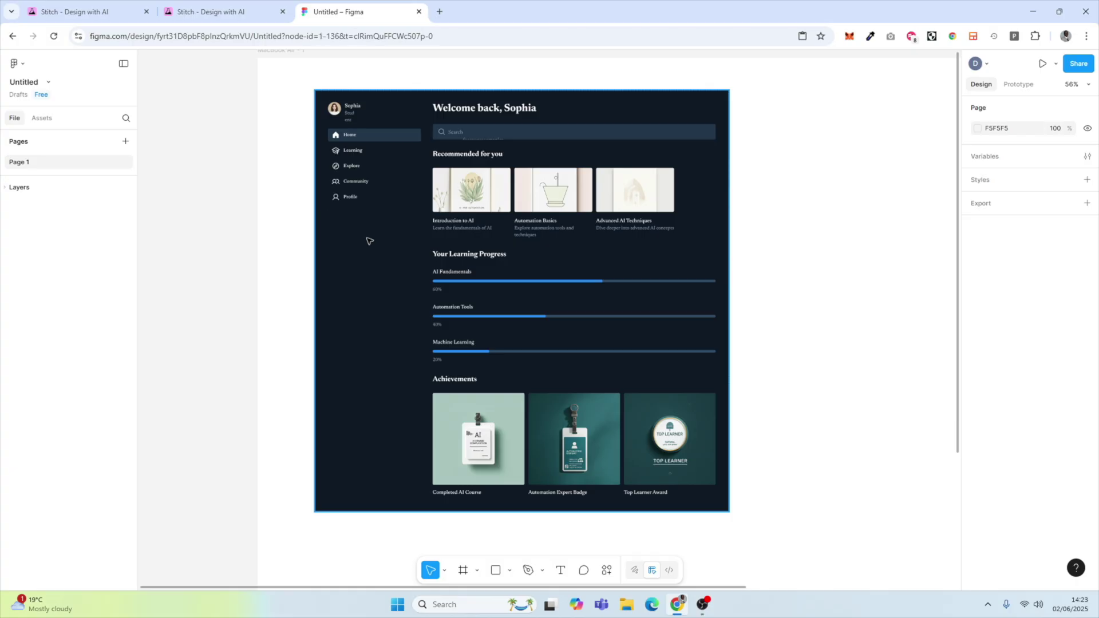
{"action": "left_click", "coordinate": [12, 192]}
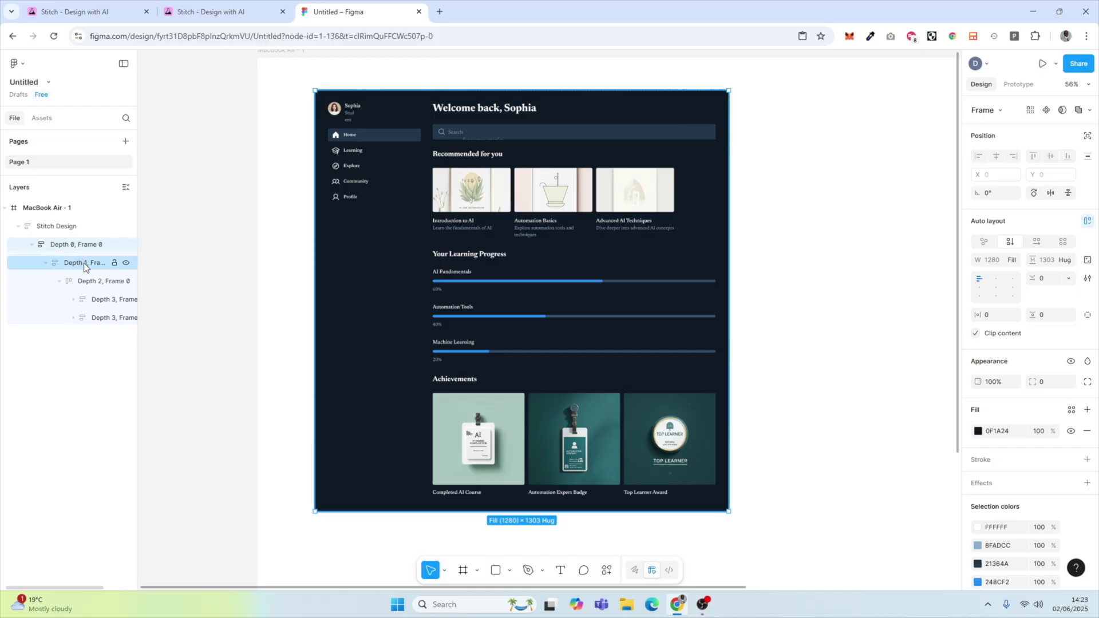
{"action": "left_click", "coordinate": [72, 282]}
{"action": "left_click", "coordinate": [389, 282]}
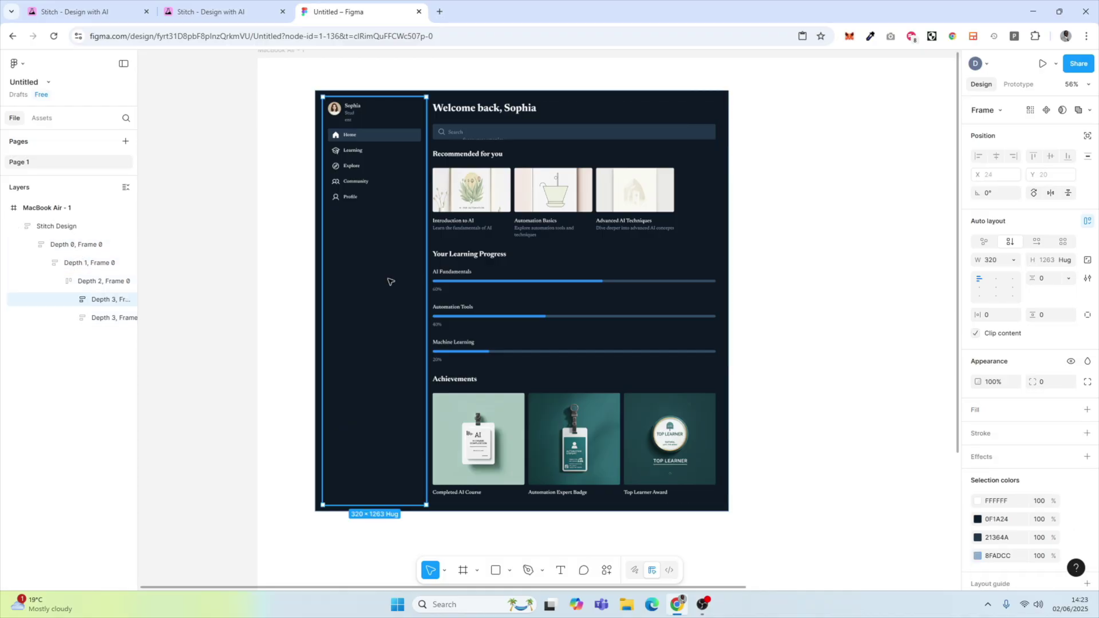
{"action": "key", "text": "Delete"}
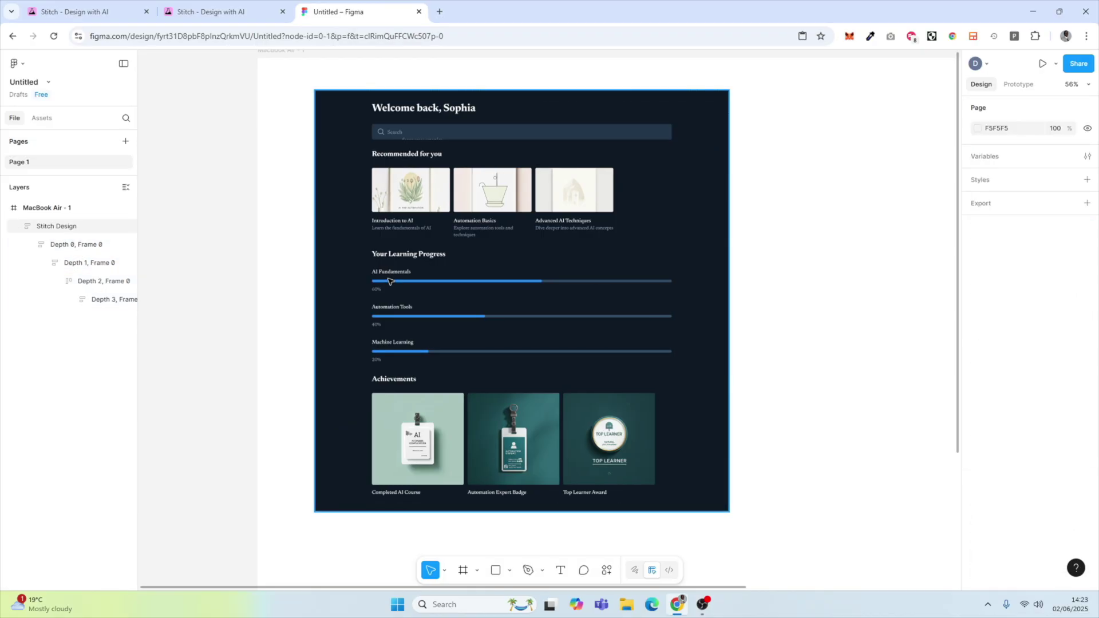
{"action": "key", "text": "ctrl+z"}
Expand the sidebar's nested Depth 4–6 layers and try renaming Depth 6, Frame 0.
{"action": "left_click", "coordinate": [72, 299]}
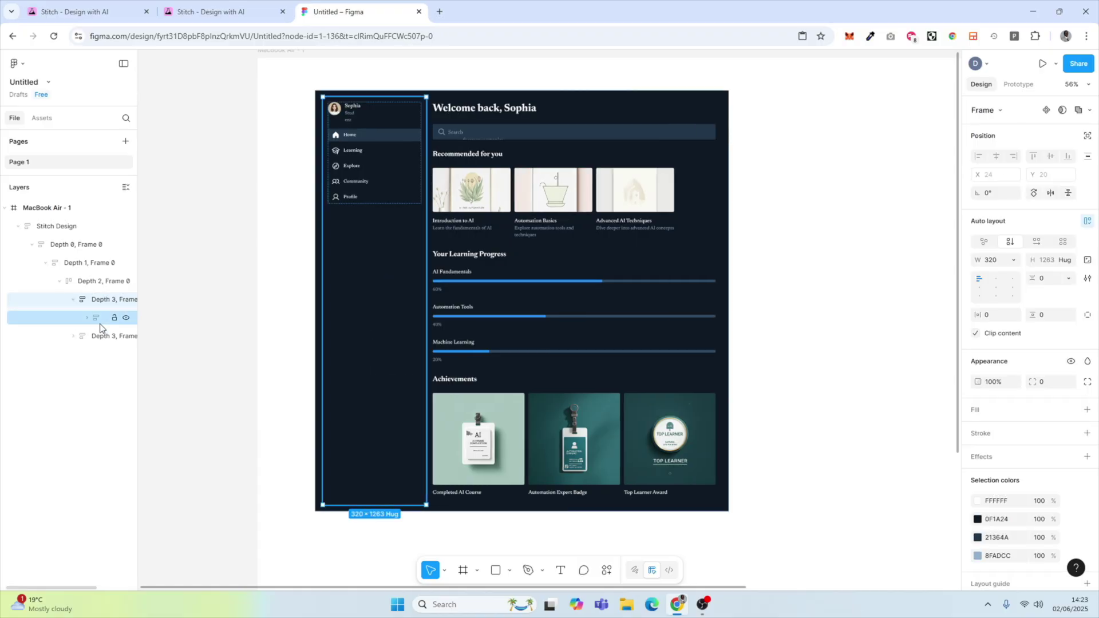
{"action": "left_click", "coordinate": [89, 318]}
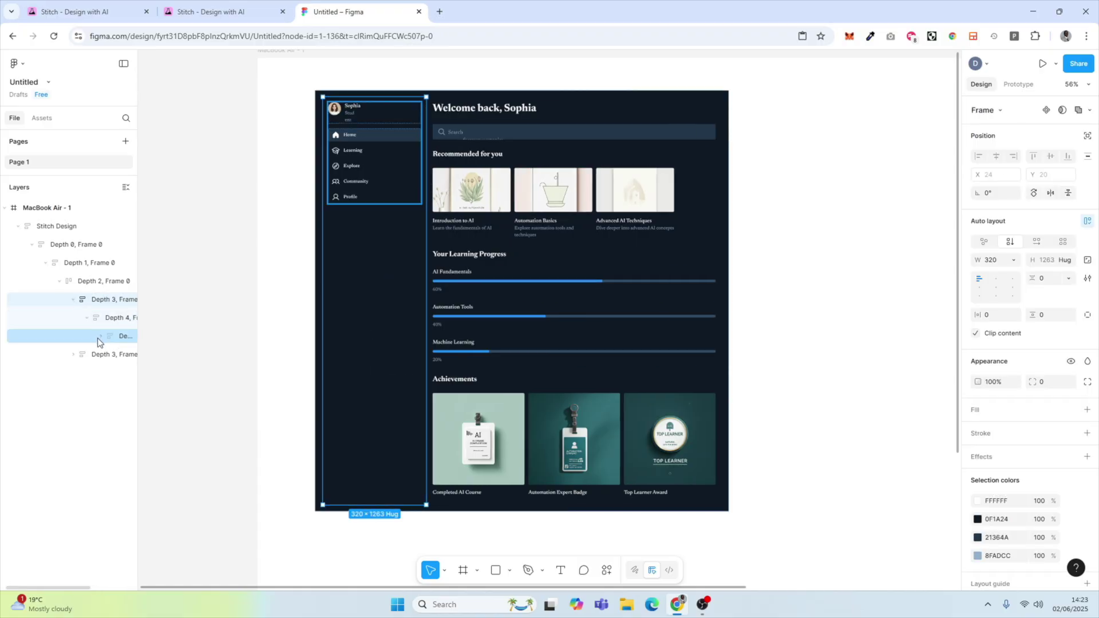
{"action": "left_click", "coordinate": [101, 335]}
{"action": "double_click", "coordinate": [129, 353]}
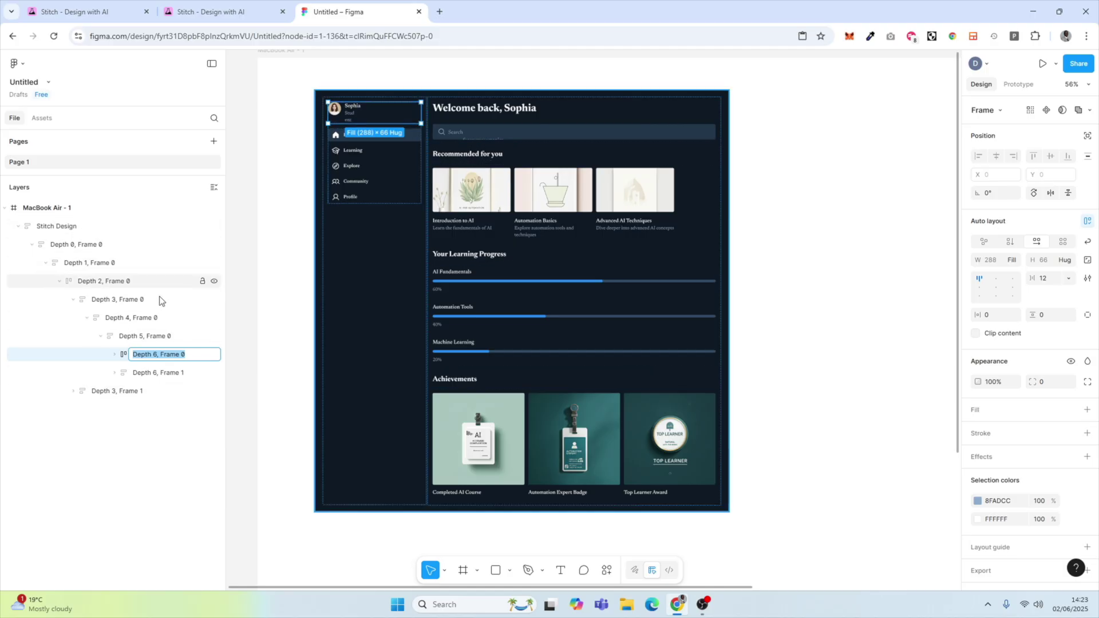
{"action": "left_click", "coordinate": [216, 192]}
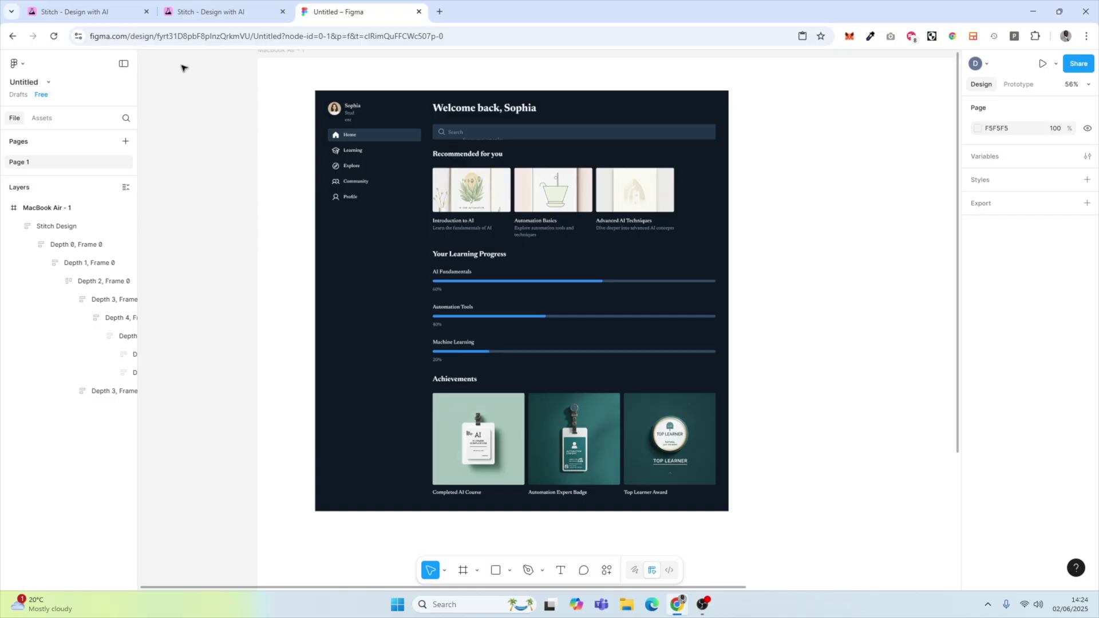
Paste the AI and Automation dashboard prompt into Stitch and select Experimental Mode.
{"action": "left_click", "coordinate": [207, 14]}
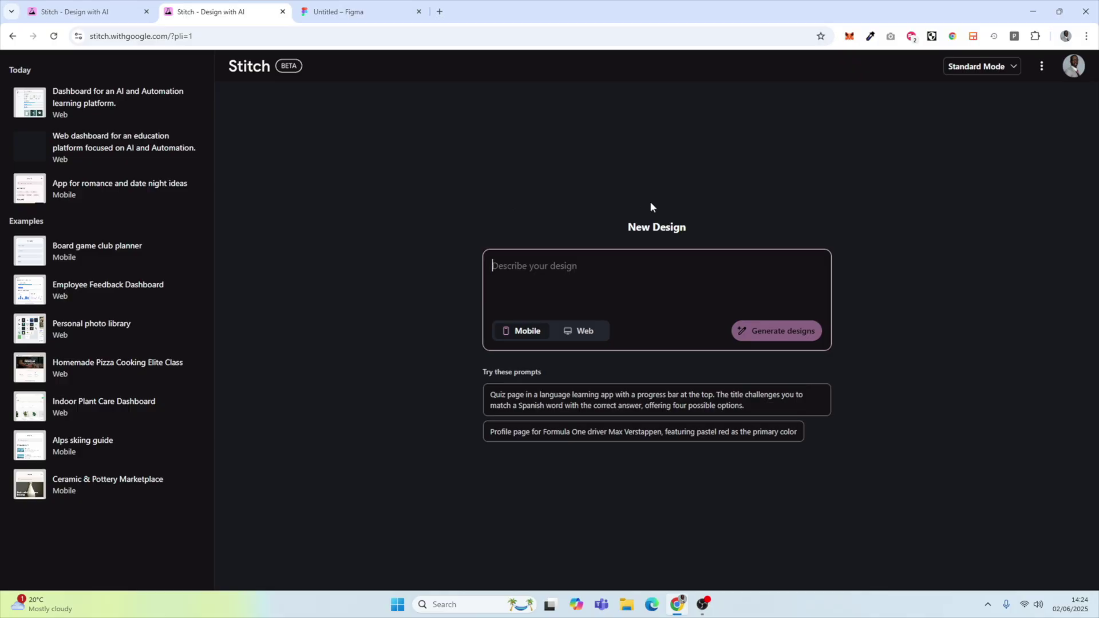
{"action": "type", "text": "Create a dashboard for learning about AI and Automation"}
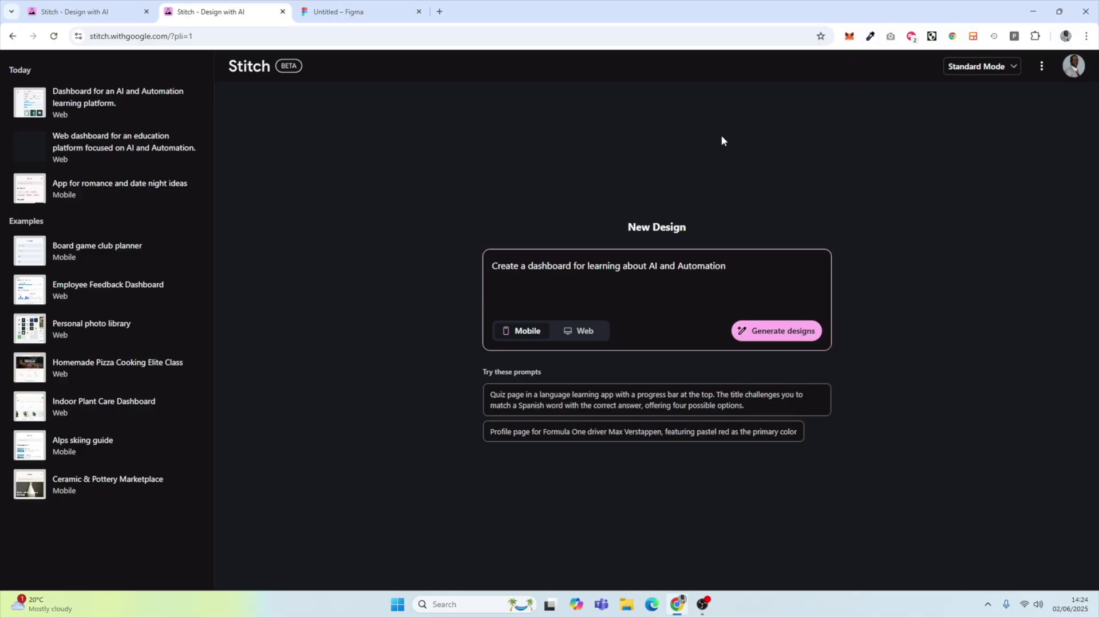
{"action": "left_click", "coordinate": [962, 73]}
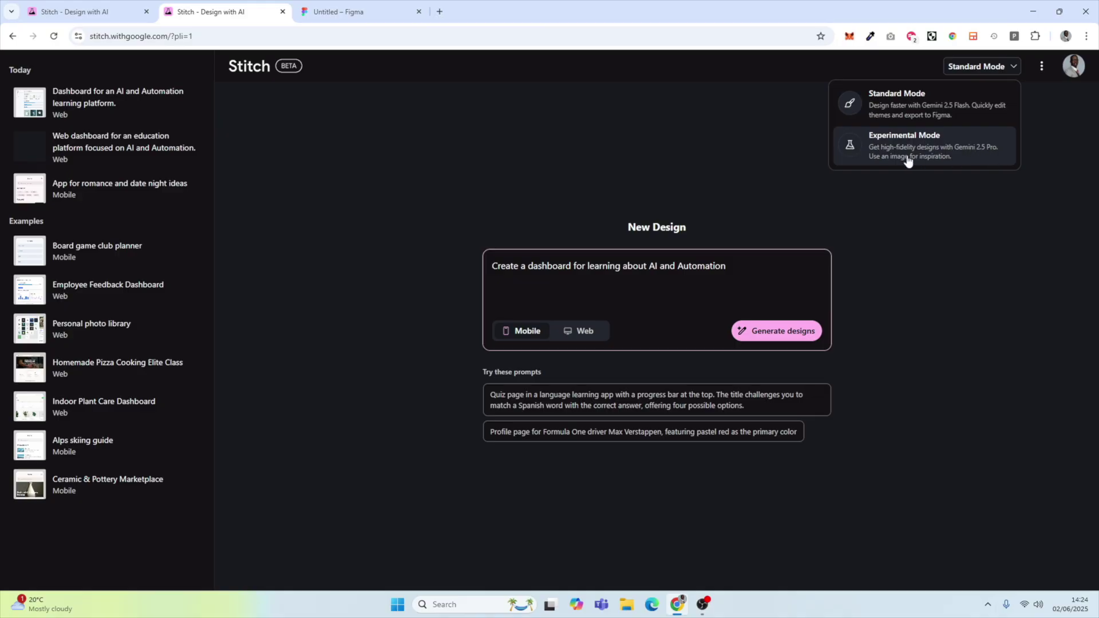
{"action": "left_click", "coordinate": [979, 157]}
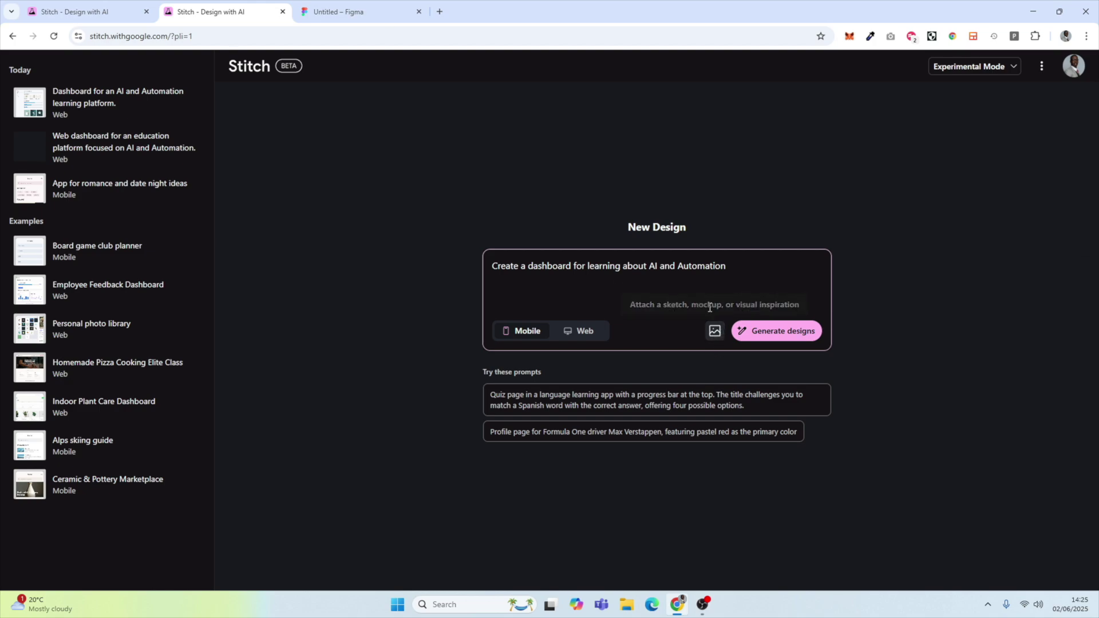
Search Google Images for 'TikTok For you page'.
{"action": "left_click", "coordinate": [440, 13]}
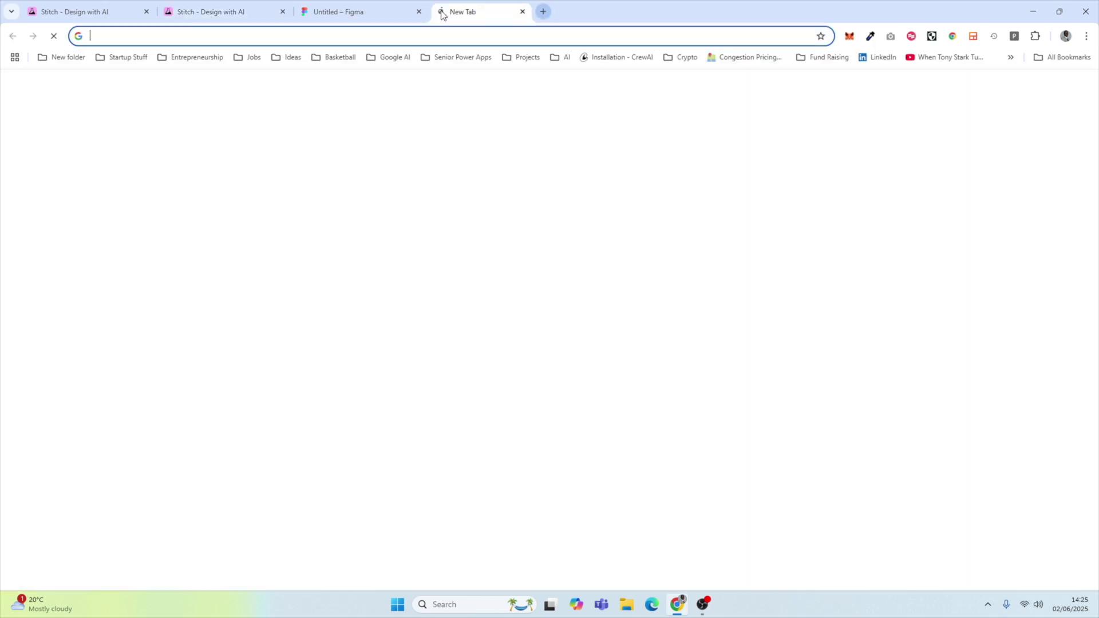
{"action": "type", "text": "go"}
{"action": "key", "text": "Return"}
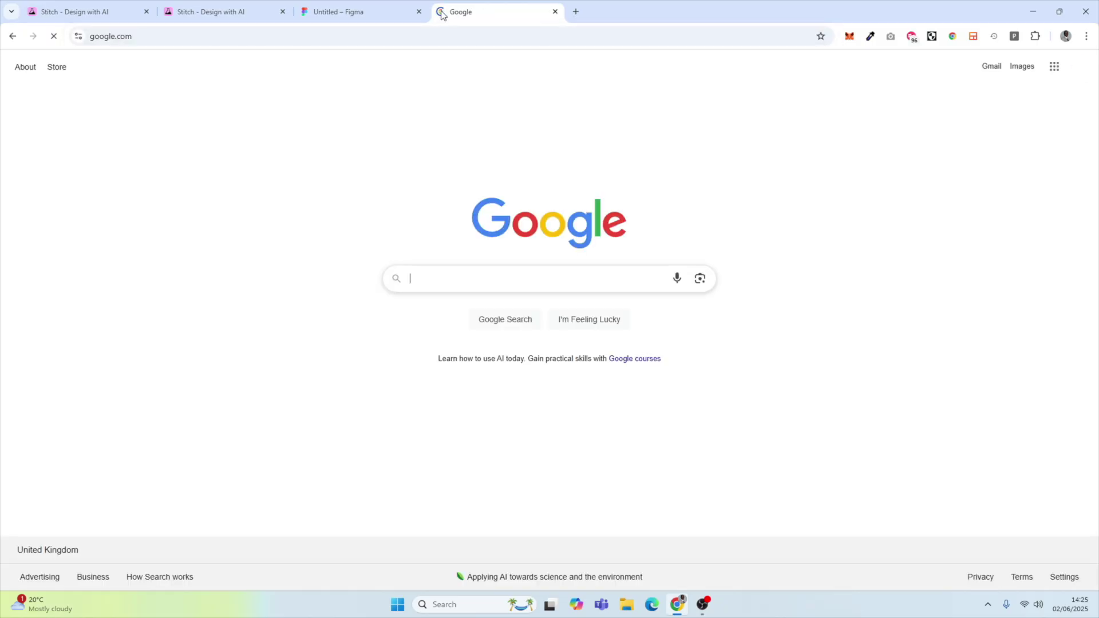
{"action": "type", "text": "TIKTOK"}
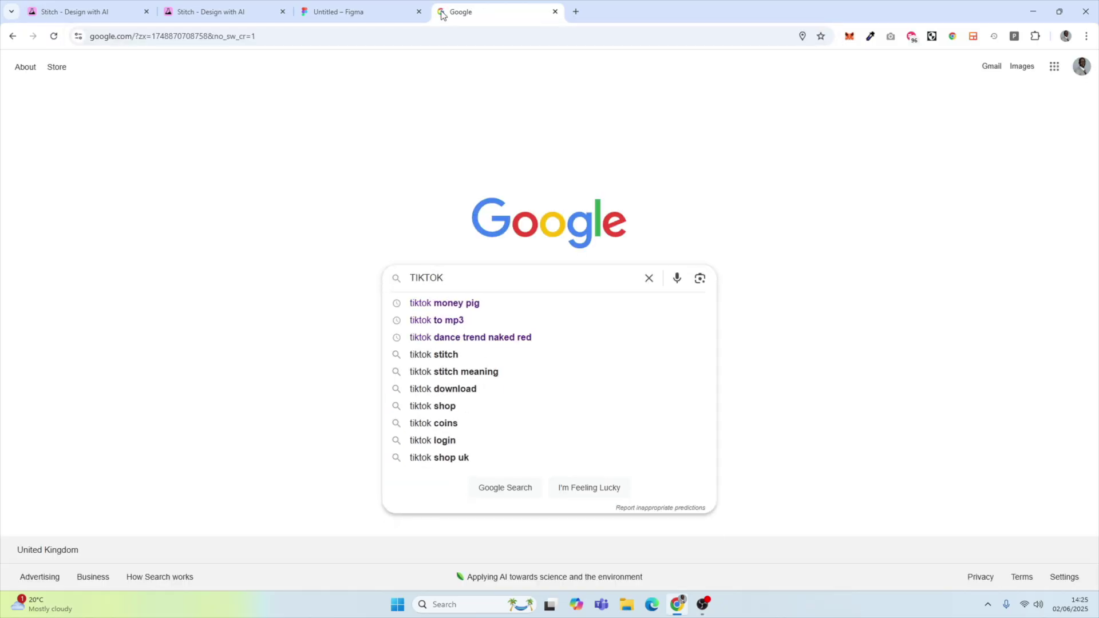
{"action": "type", "text": " F"}
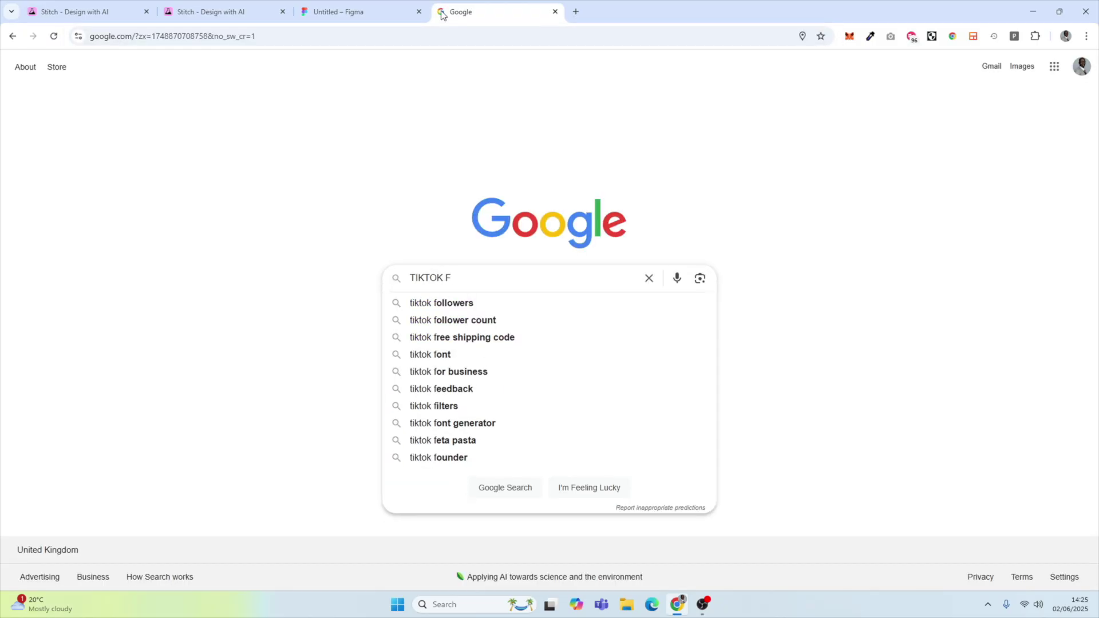
{"action": "type", "text": "or you page"}
{"action": "key", "text": "Return"}
{"action": "left_click", "coordinate": [168, 113]}
Save the Medium TikTok For You screenshot and generate the Stitch design with it.
{"action": "left_click", "coordinate": [461, 225]}
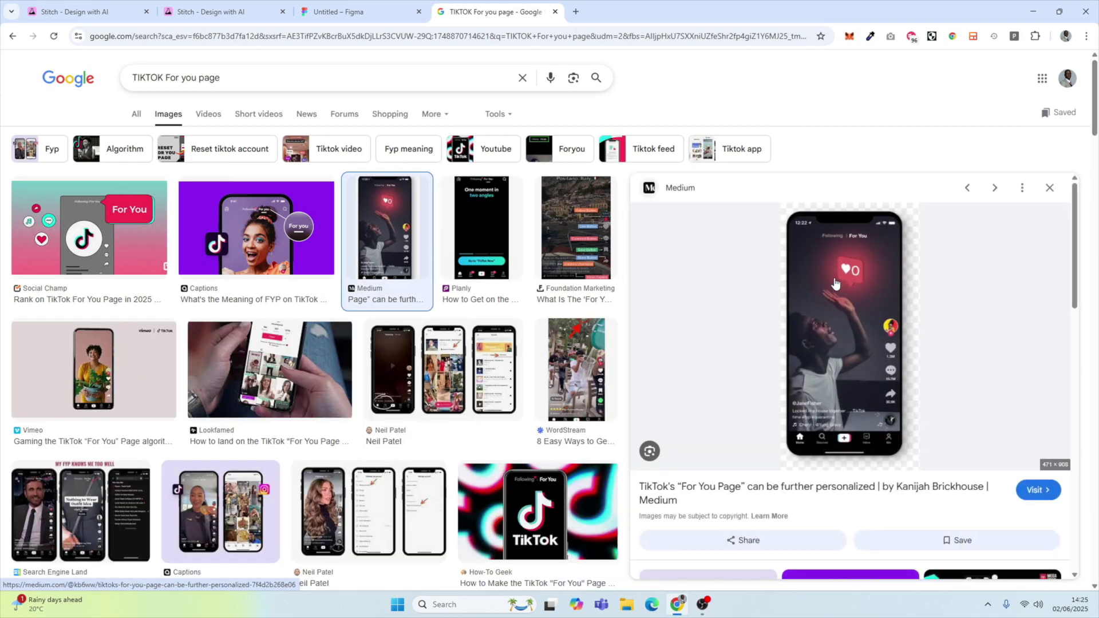
{"action": "right_click", "coordinate": [835, 283]}
{"action": "left_click", "coordinate": [908, 456]}
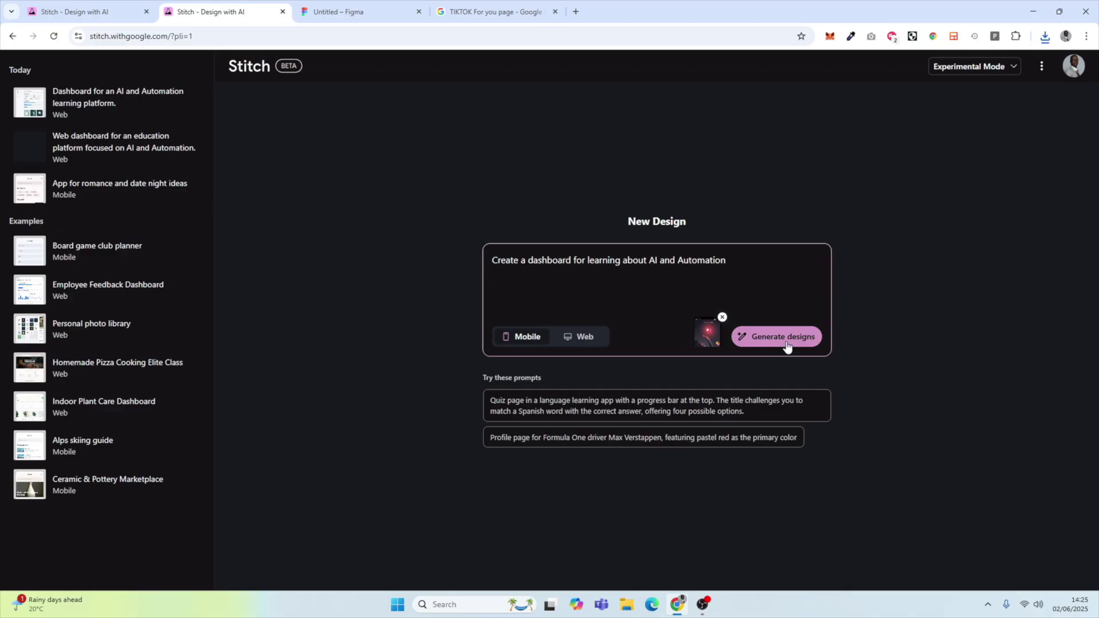
{"action": "left_click", "coordinate": [787, 348]}
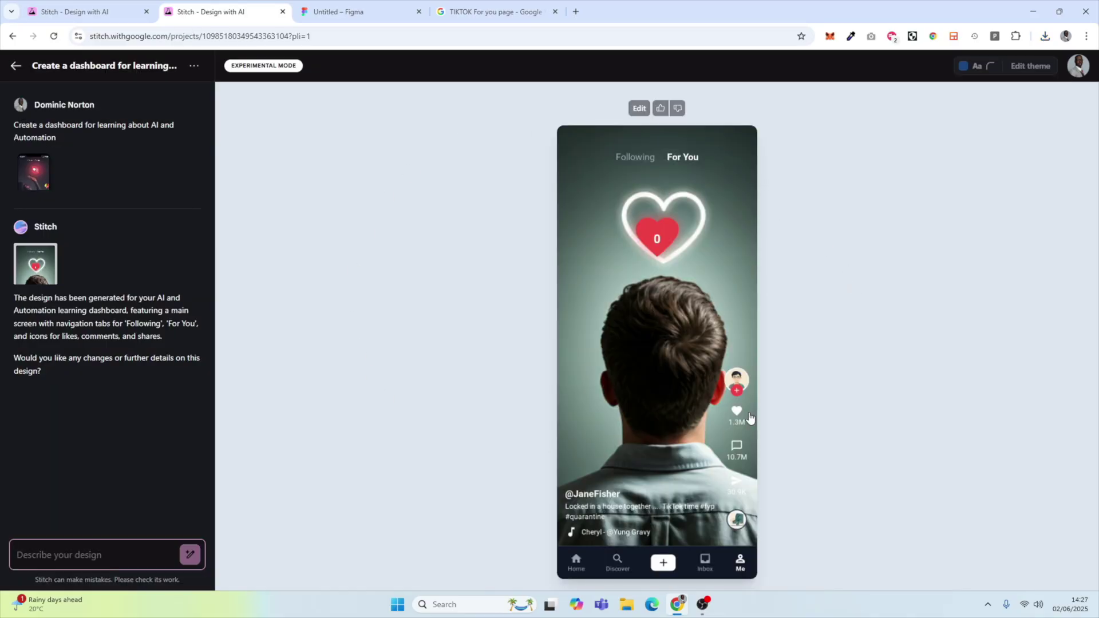